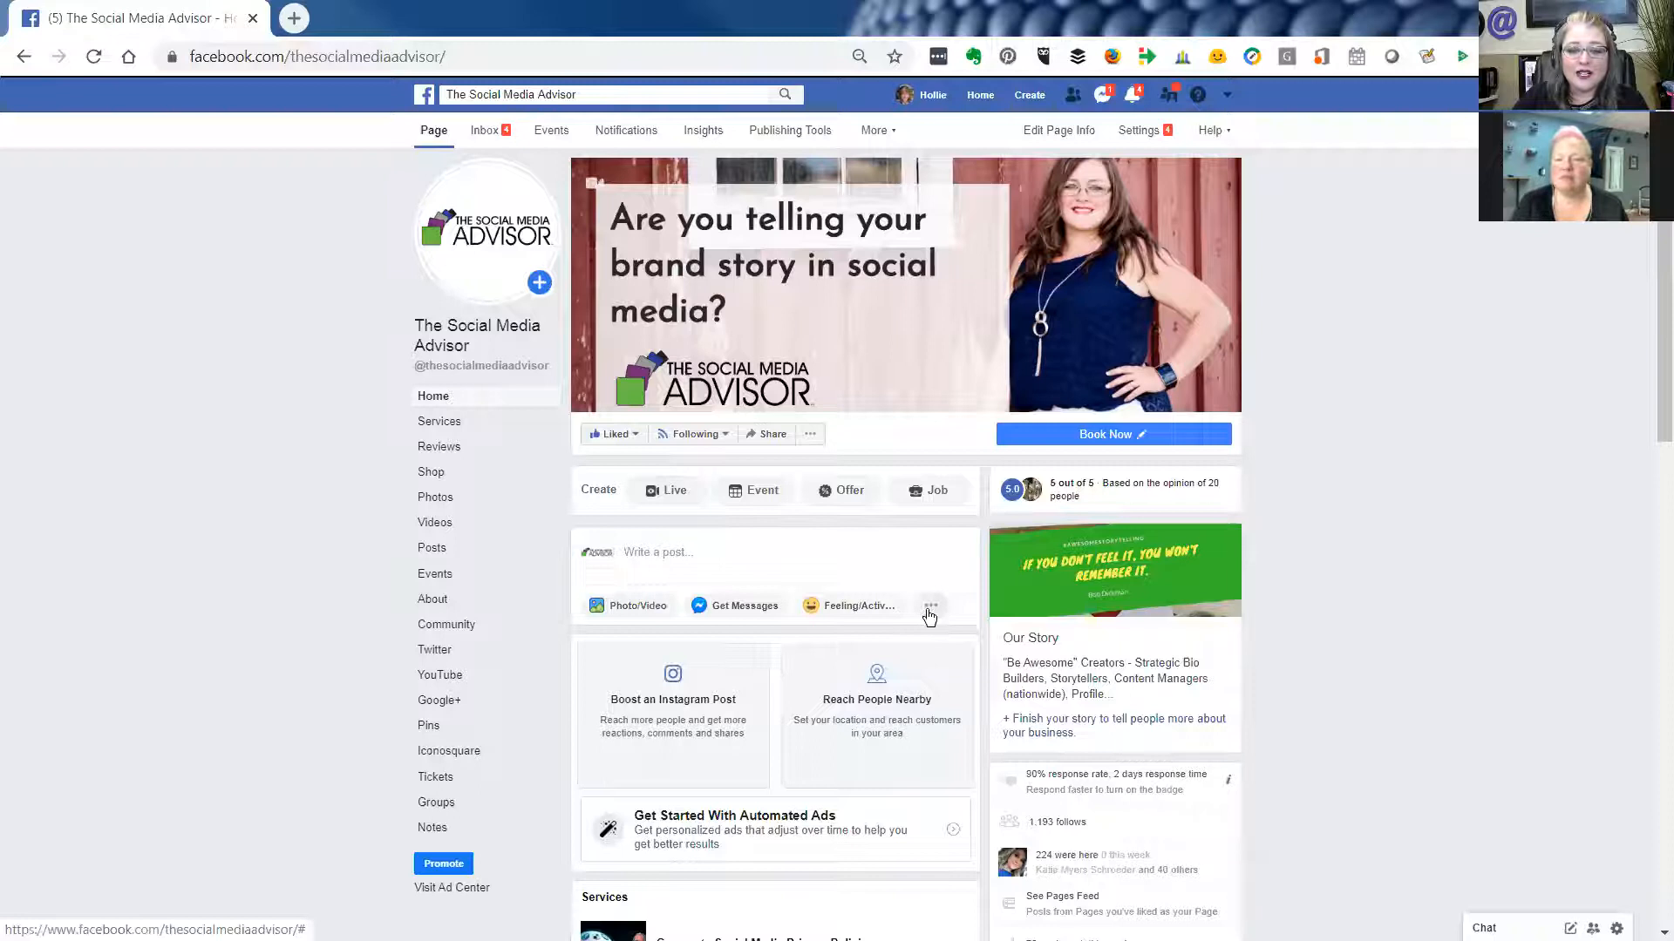
- Expand the full post composer and reveal the Now/Backdate/Save Draft publishing choices
left_click(784, 611)
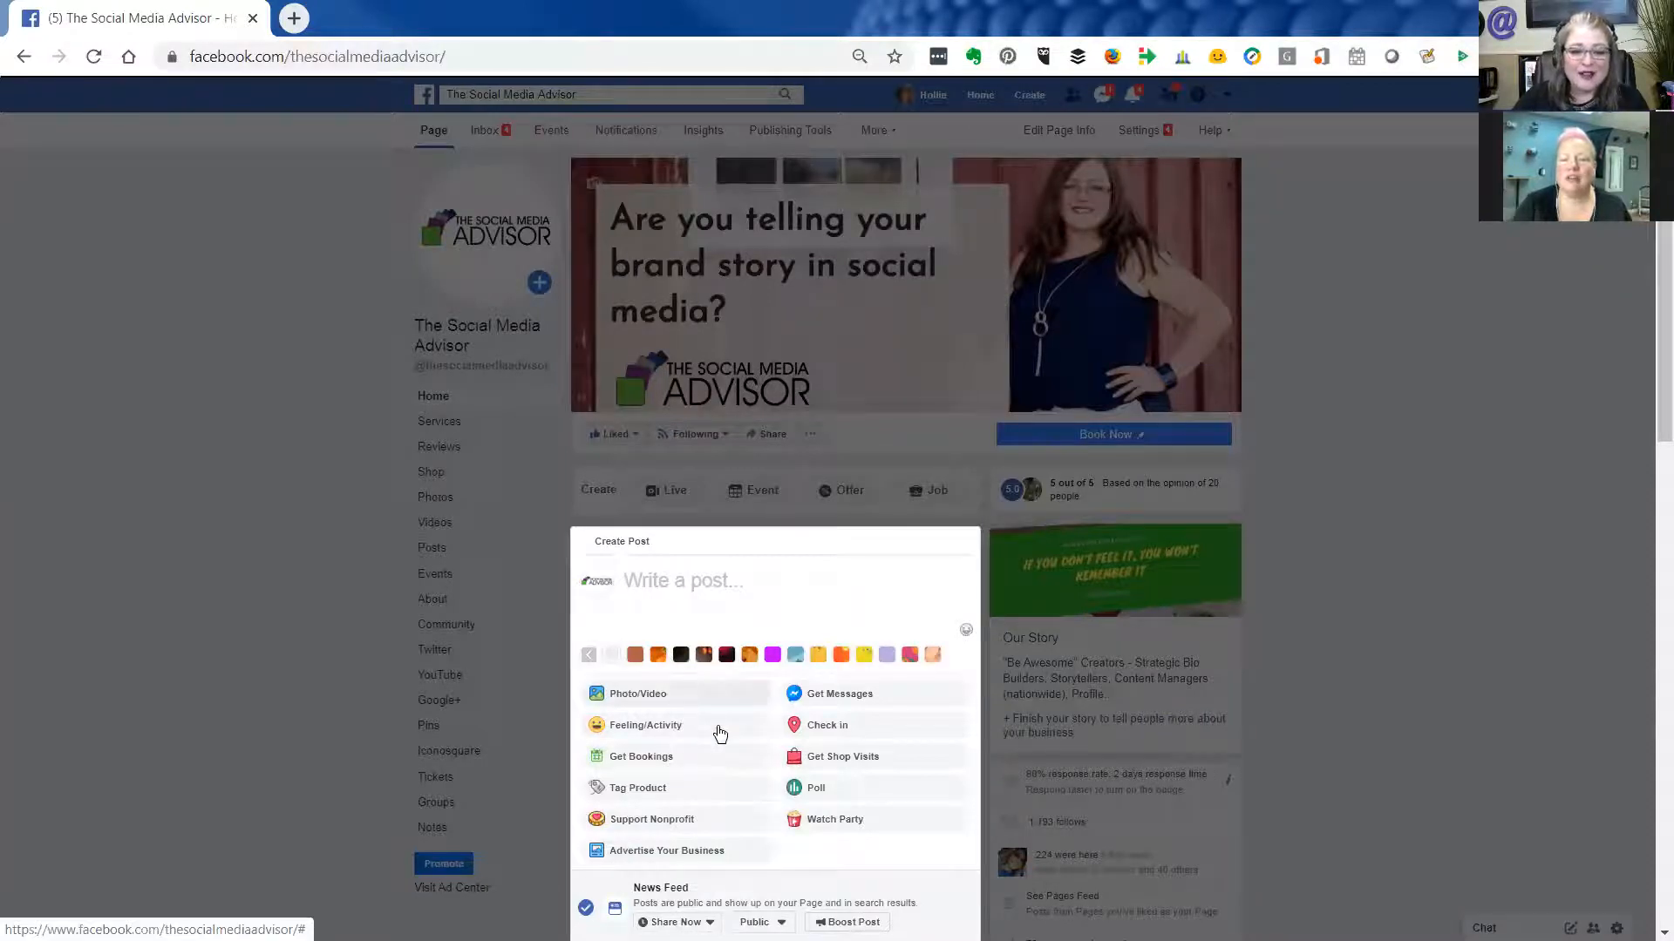
scroll(717, 732, "down", 1)
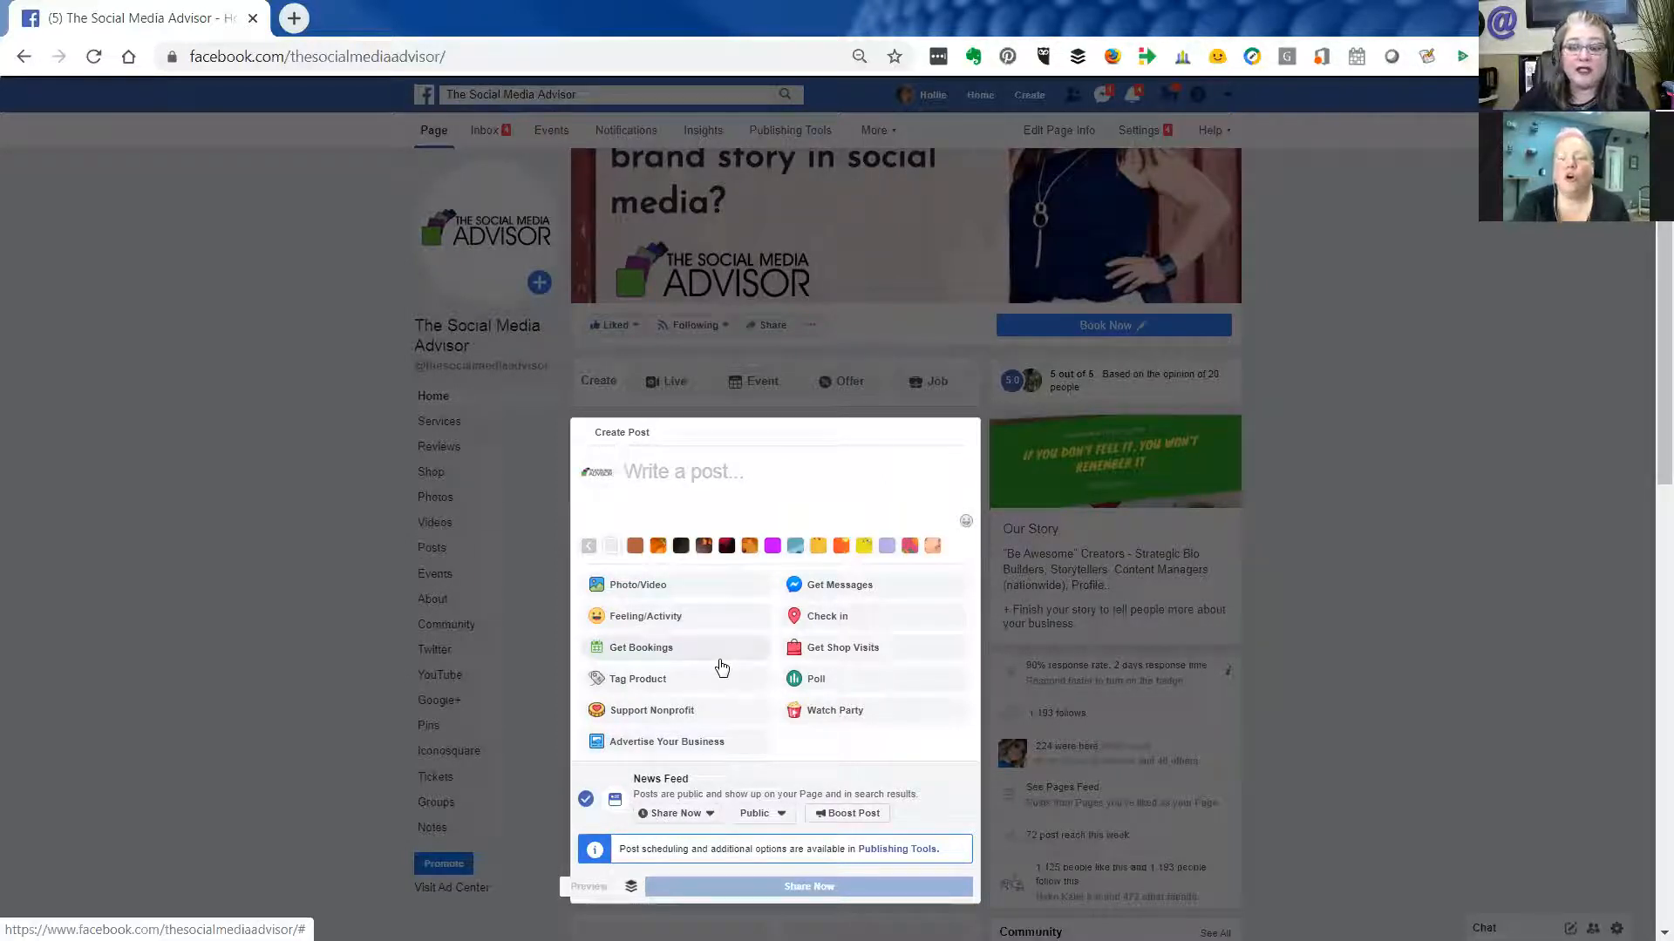
left_click(695, 815)
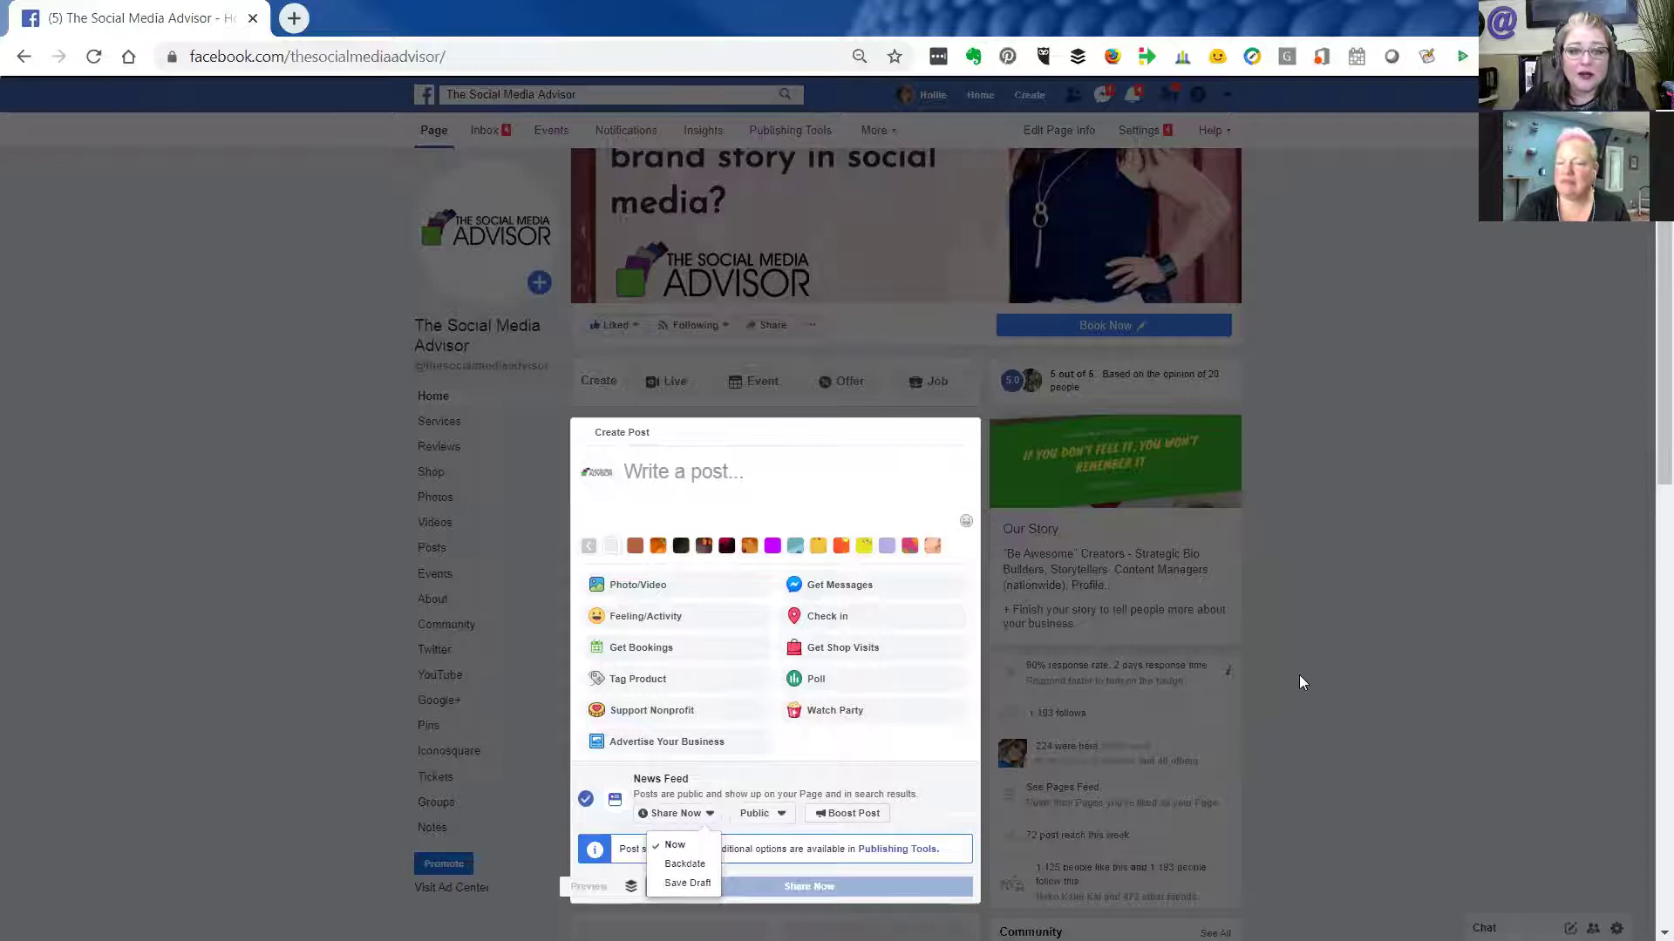
- Close the composer, start a Live video from the page and dismiss the 'Unable to find camera' notice
left_click(1298, 674)
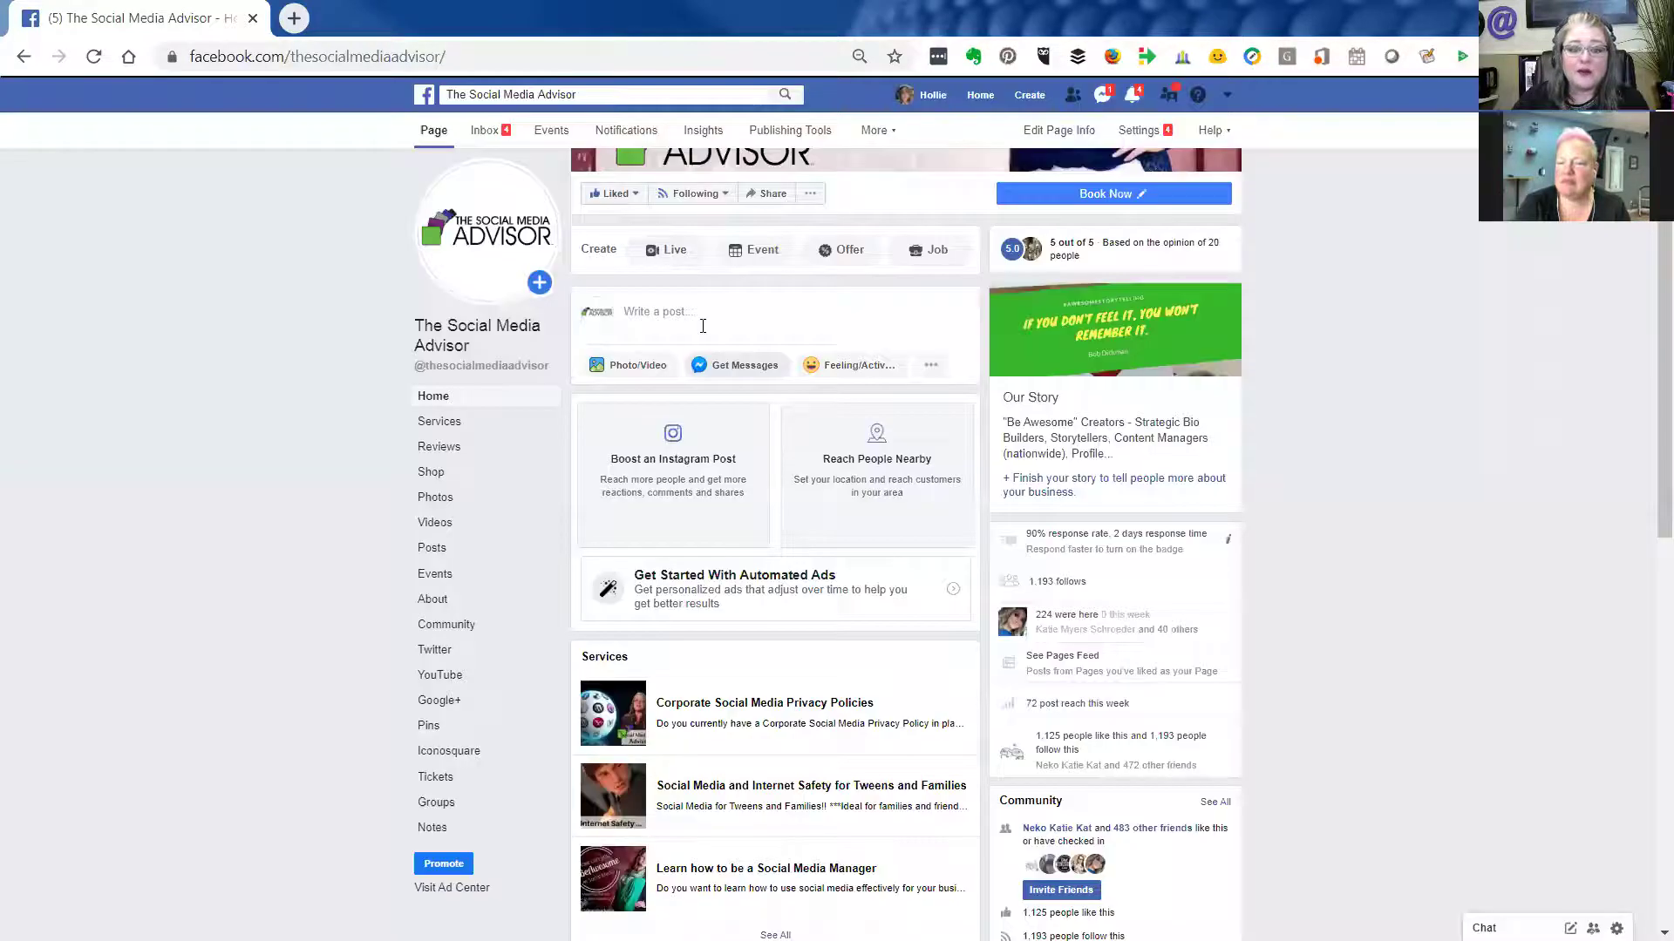
left_click(676, 256)
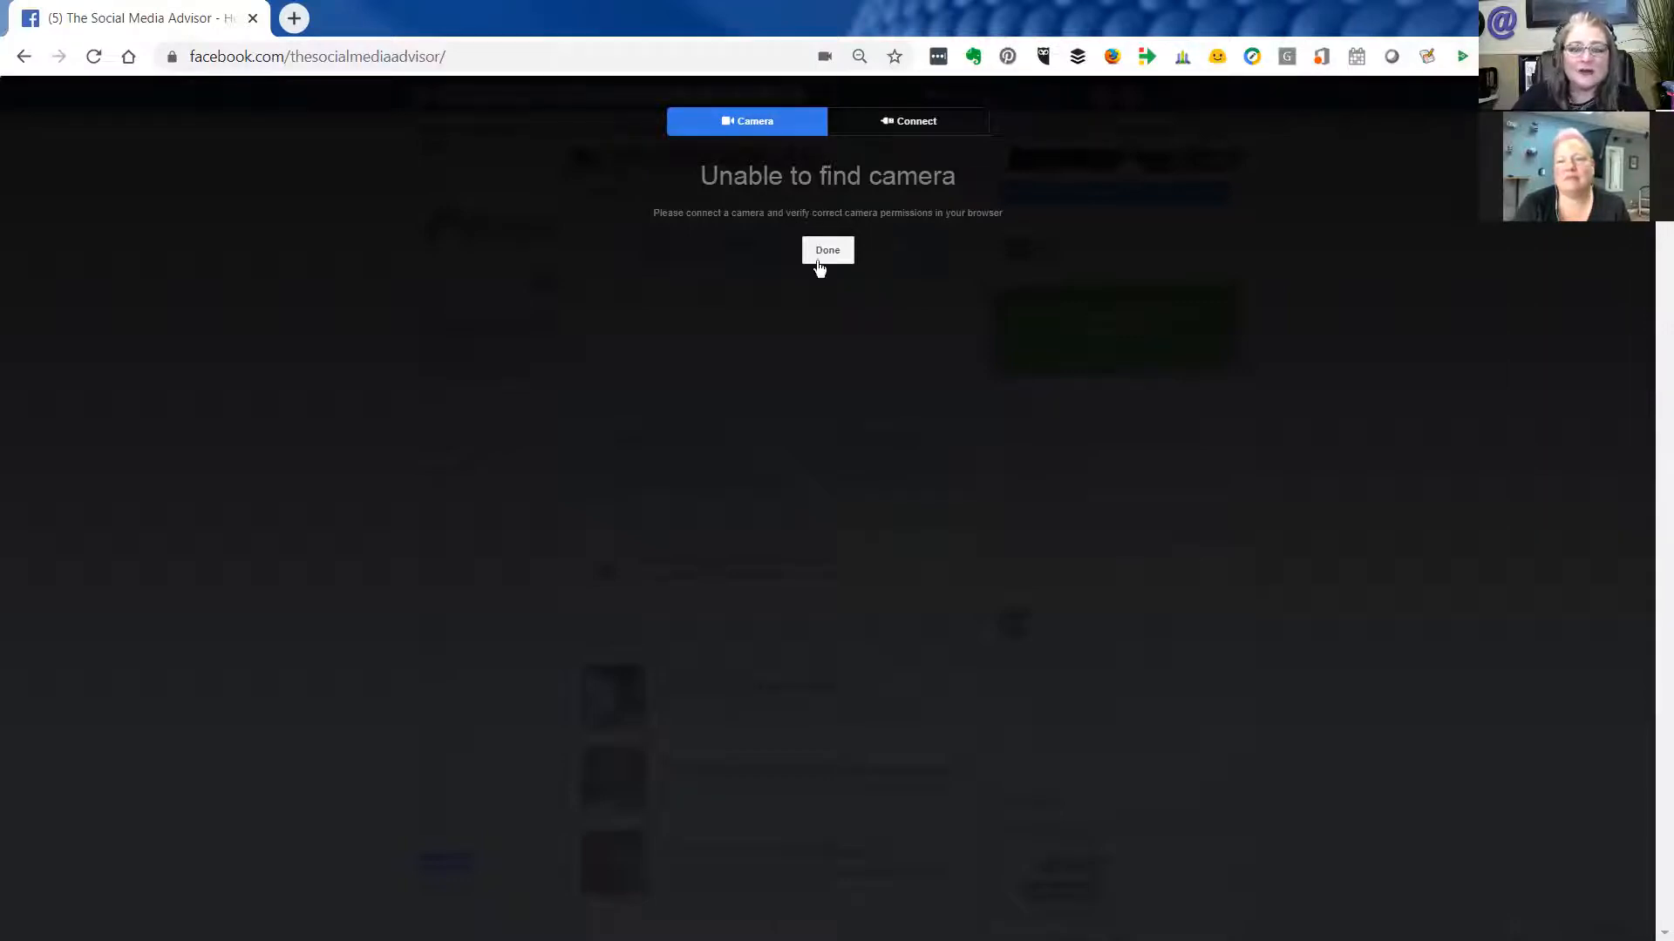
left_click(816, 262)
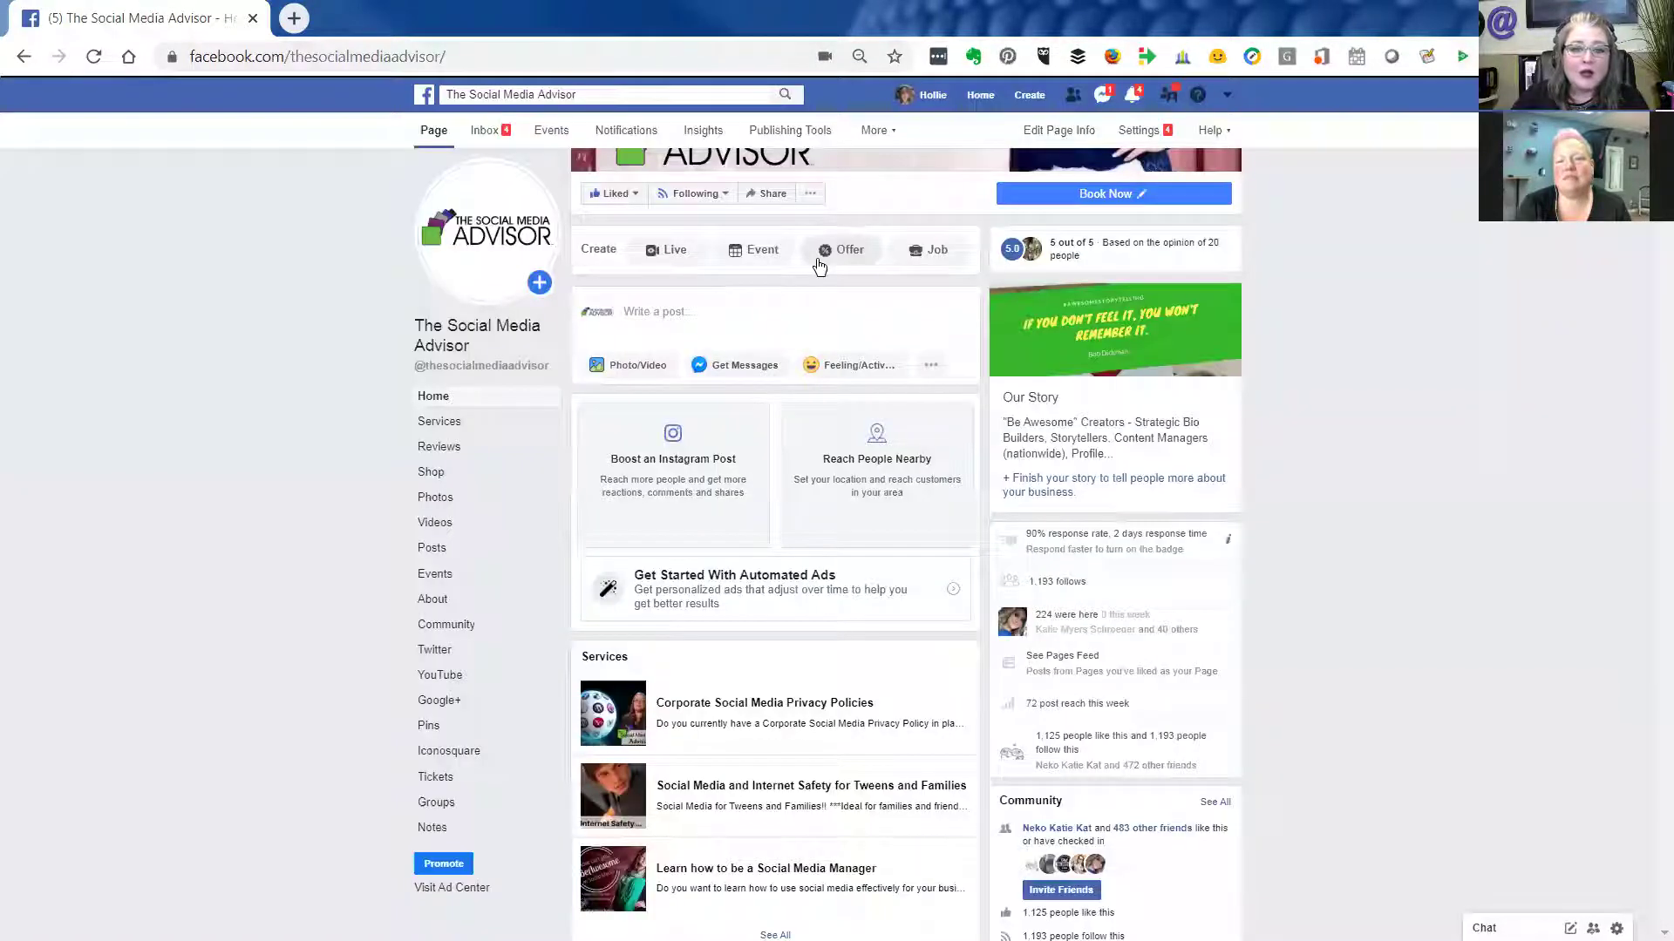
- Return to the page's Write a post composer
left_click(689, 312)
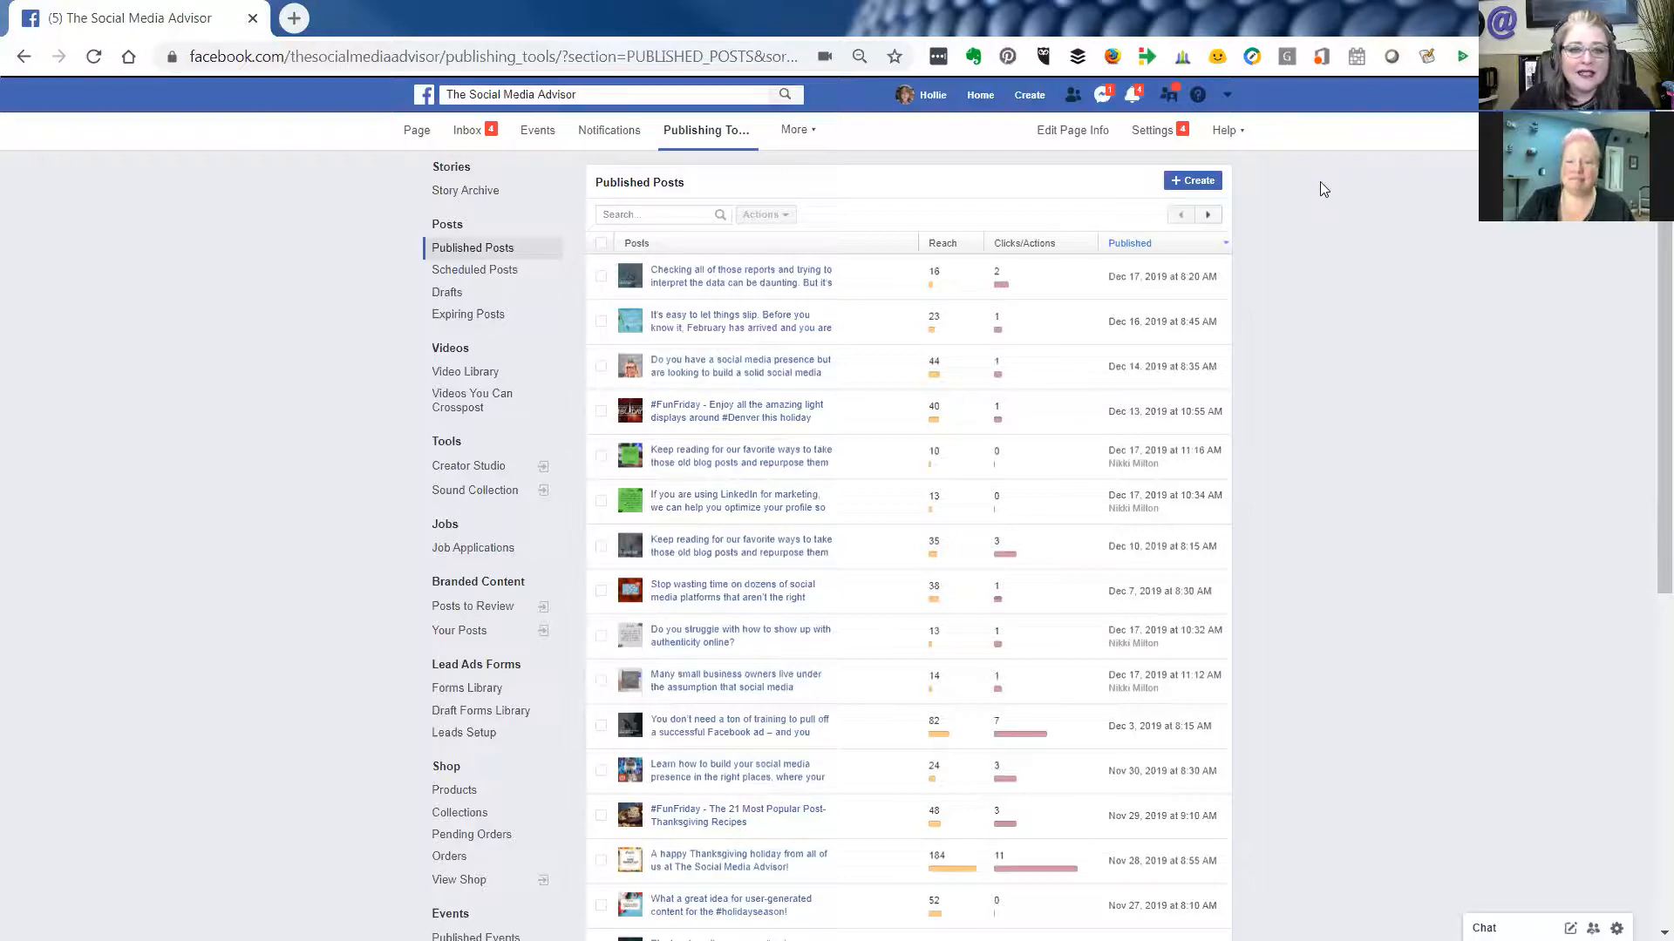
- From the Video Library, start editing the Nov 14, 2019 live video
left_click(447, 375)
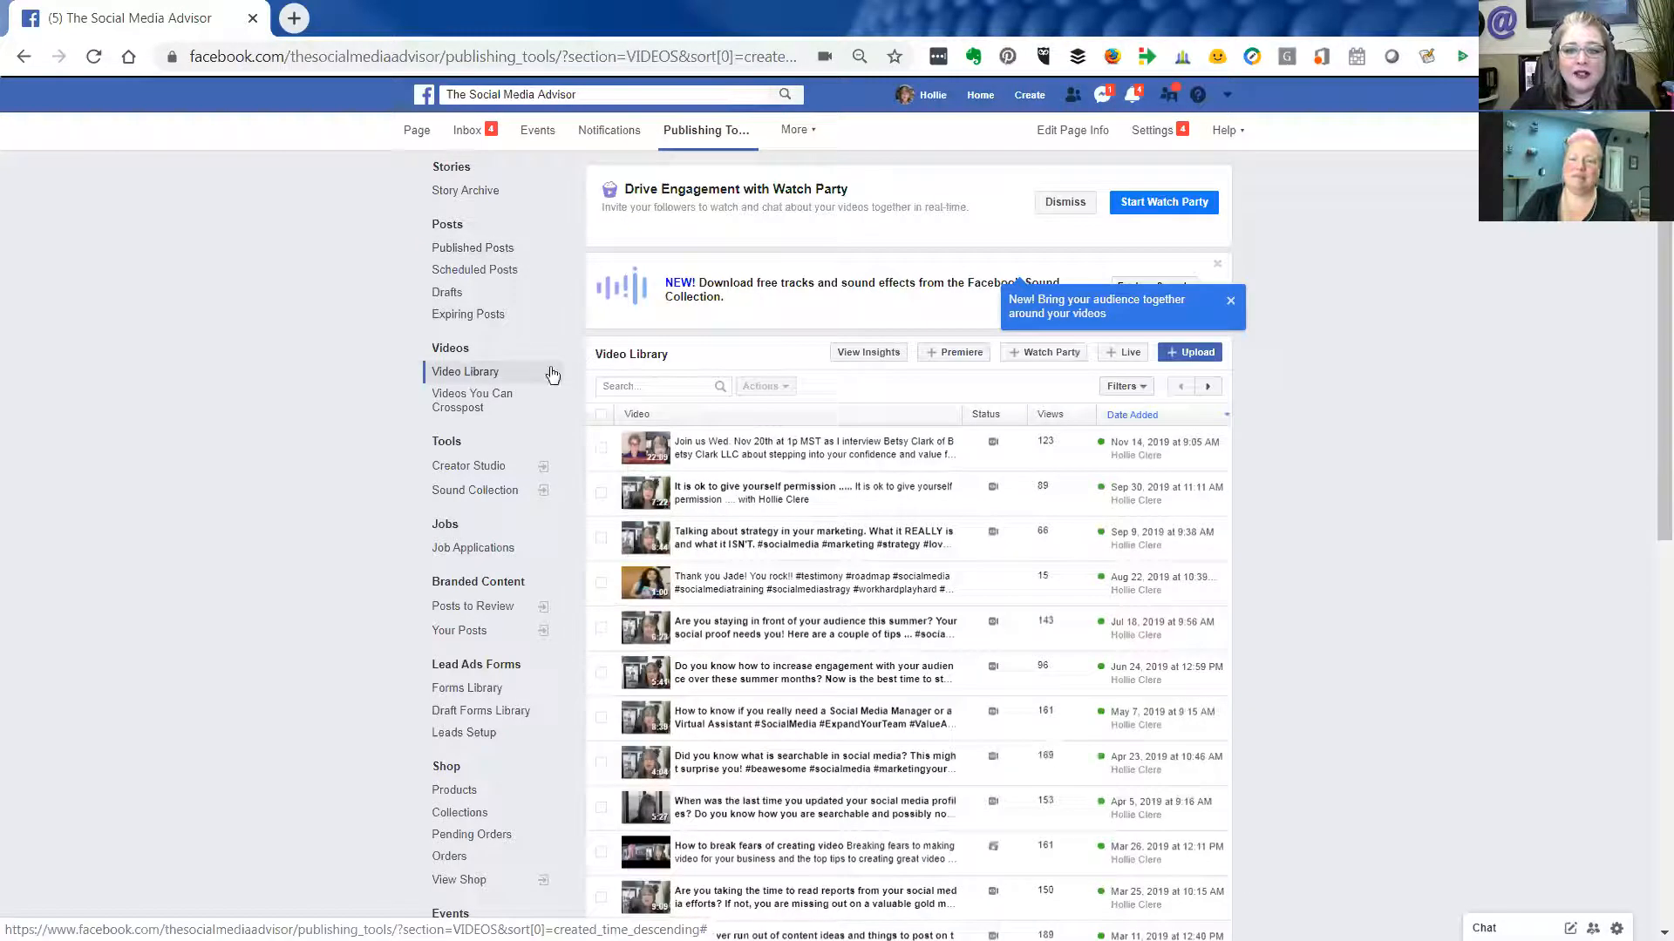
mouse_move(753, 448)
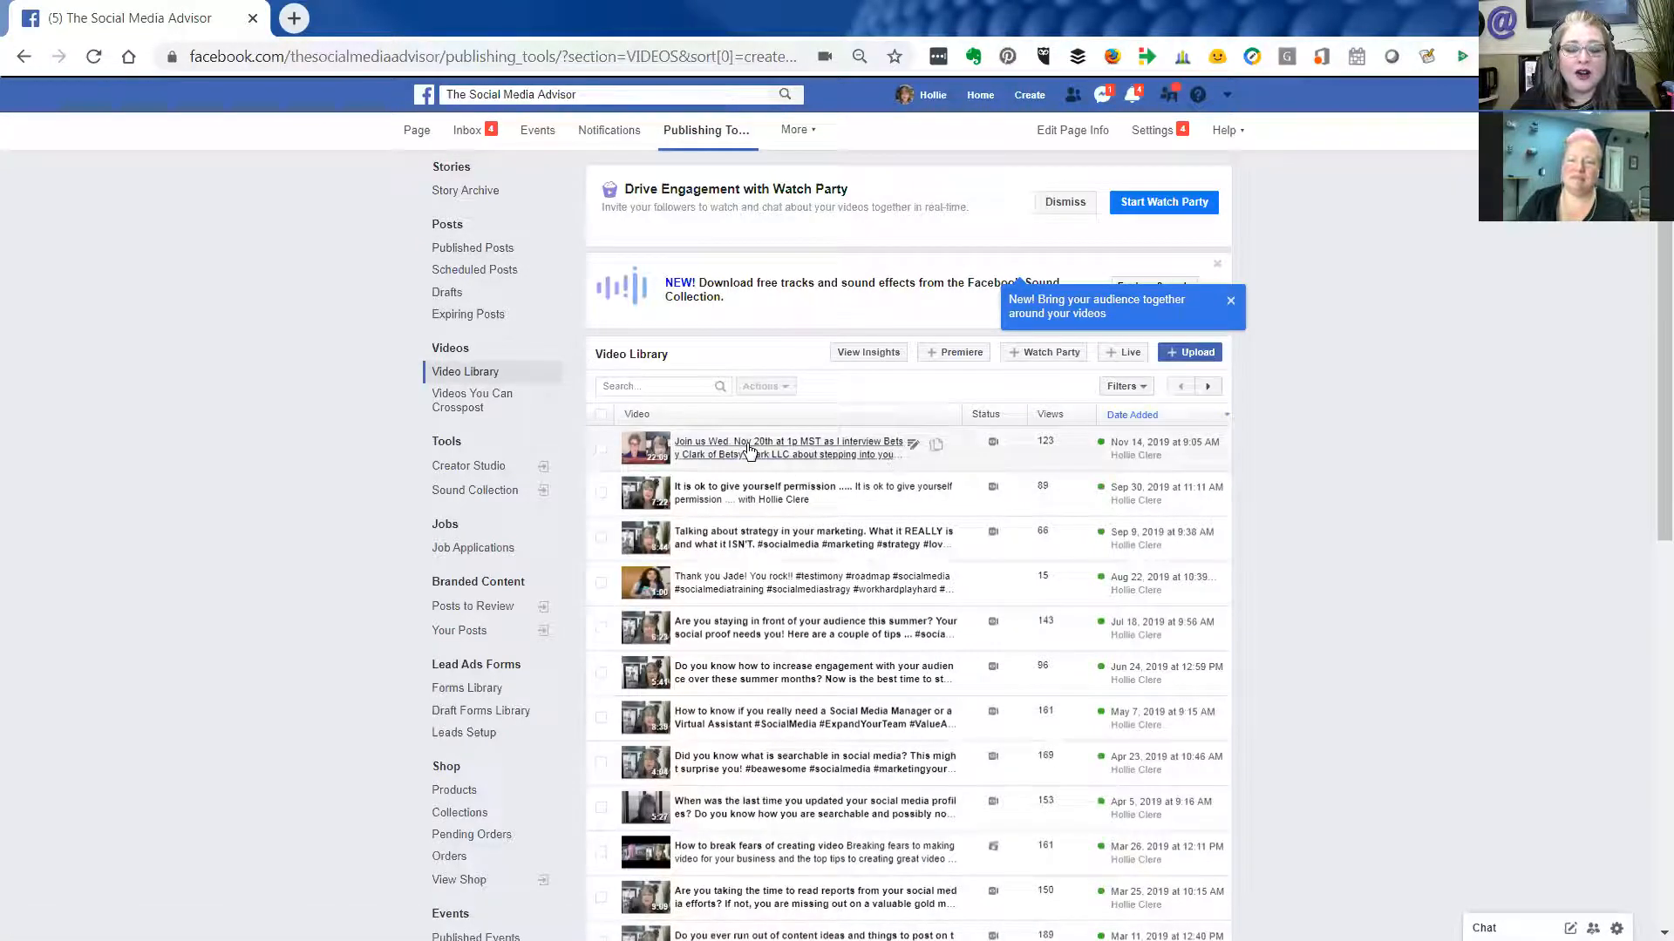
left_click(915, 445)
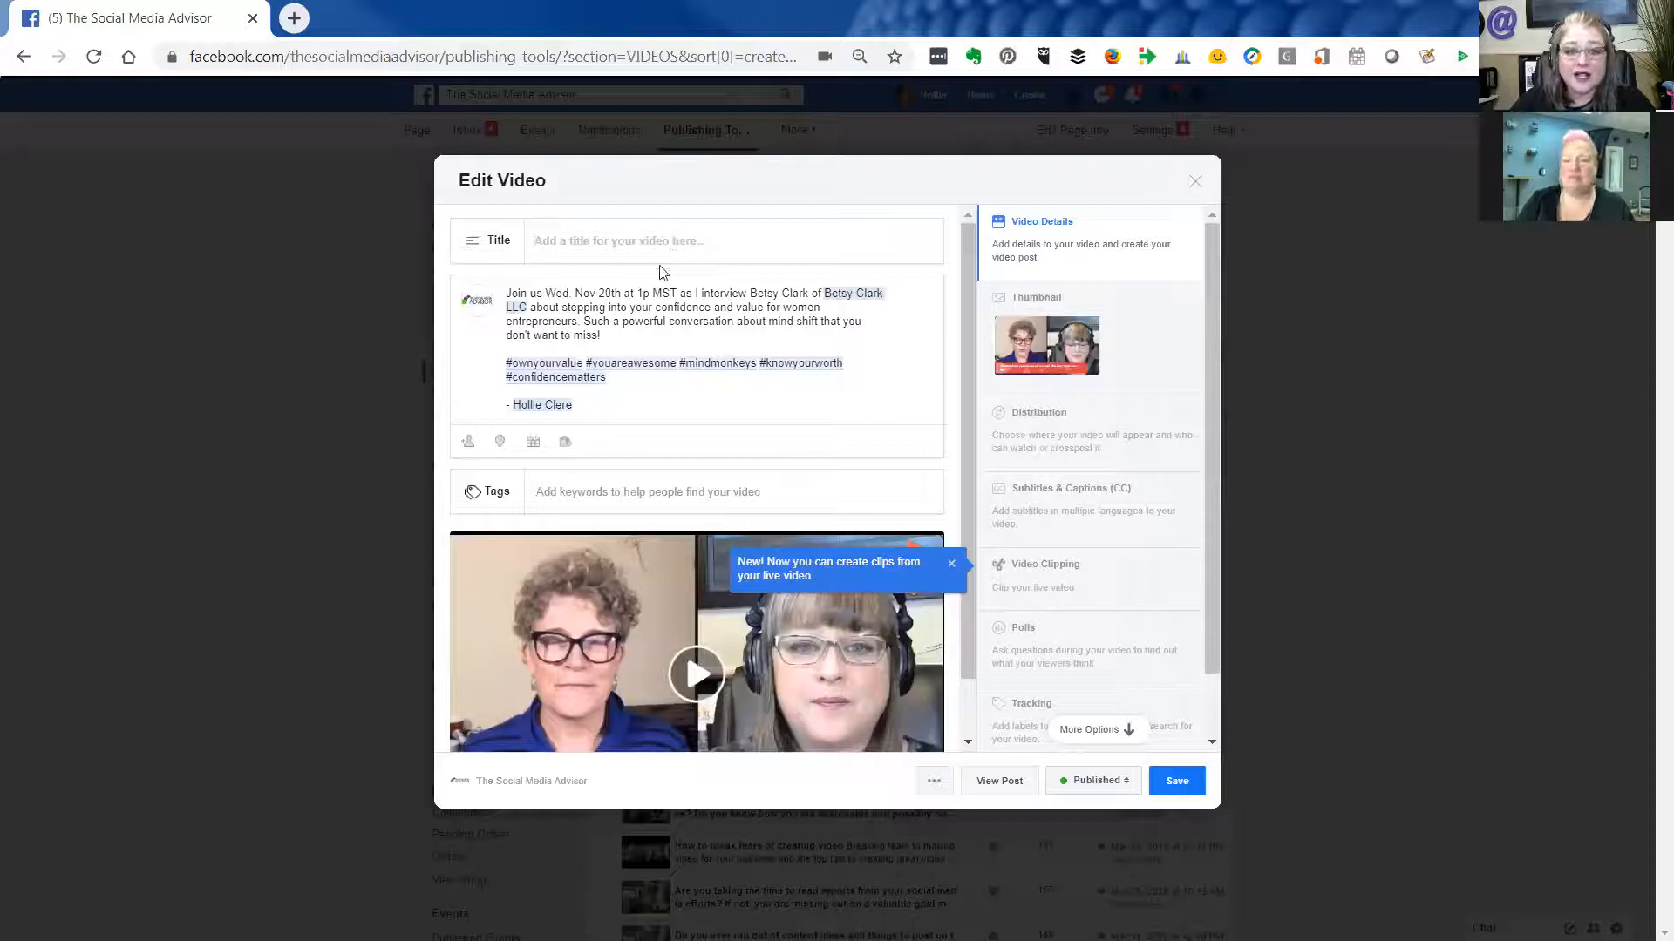
- Edit the Title field to read "Why is it important to Build Confidence and have a positive Mindset?"
left_click(641, 238)
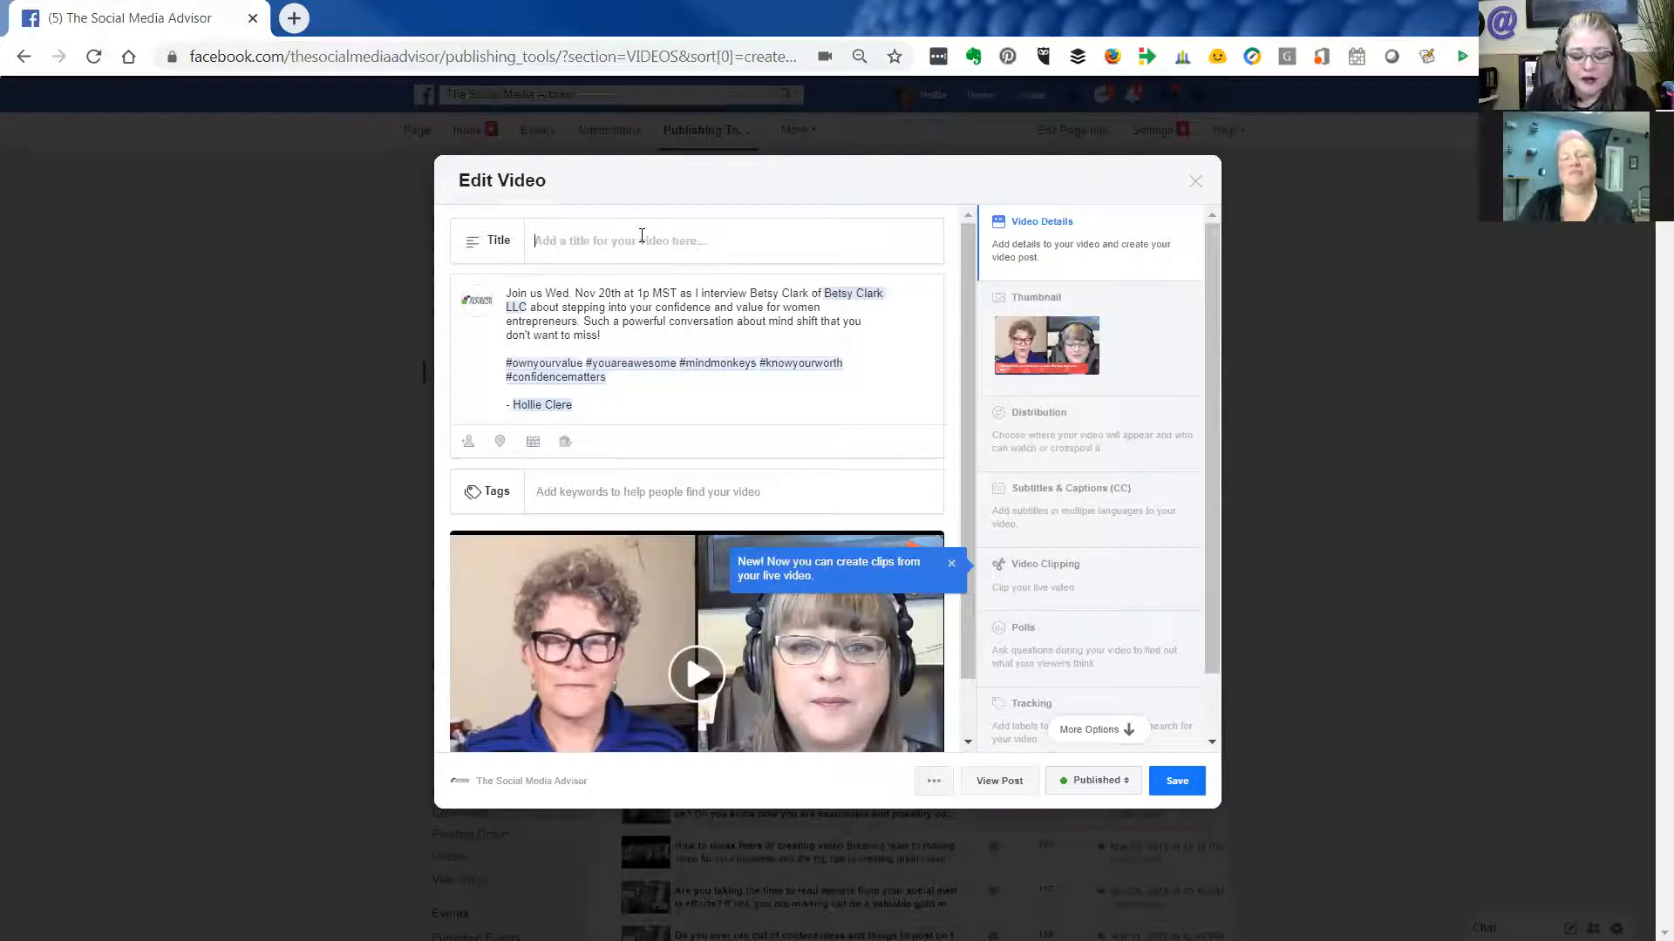
type("Building ")
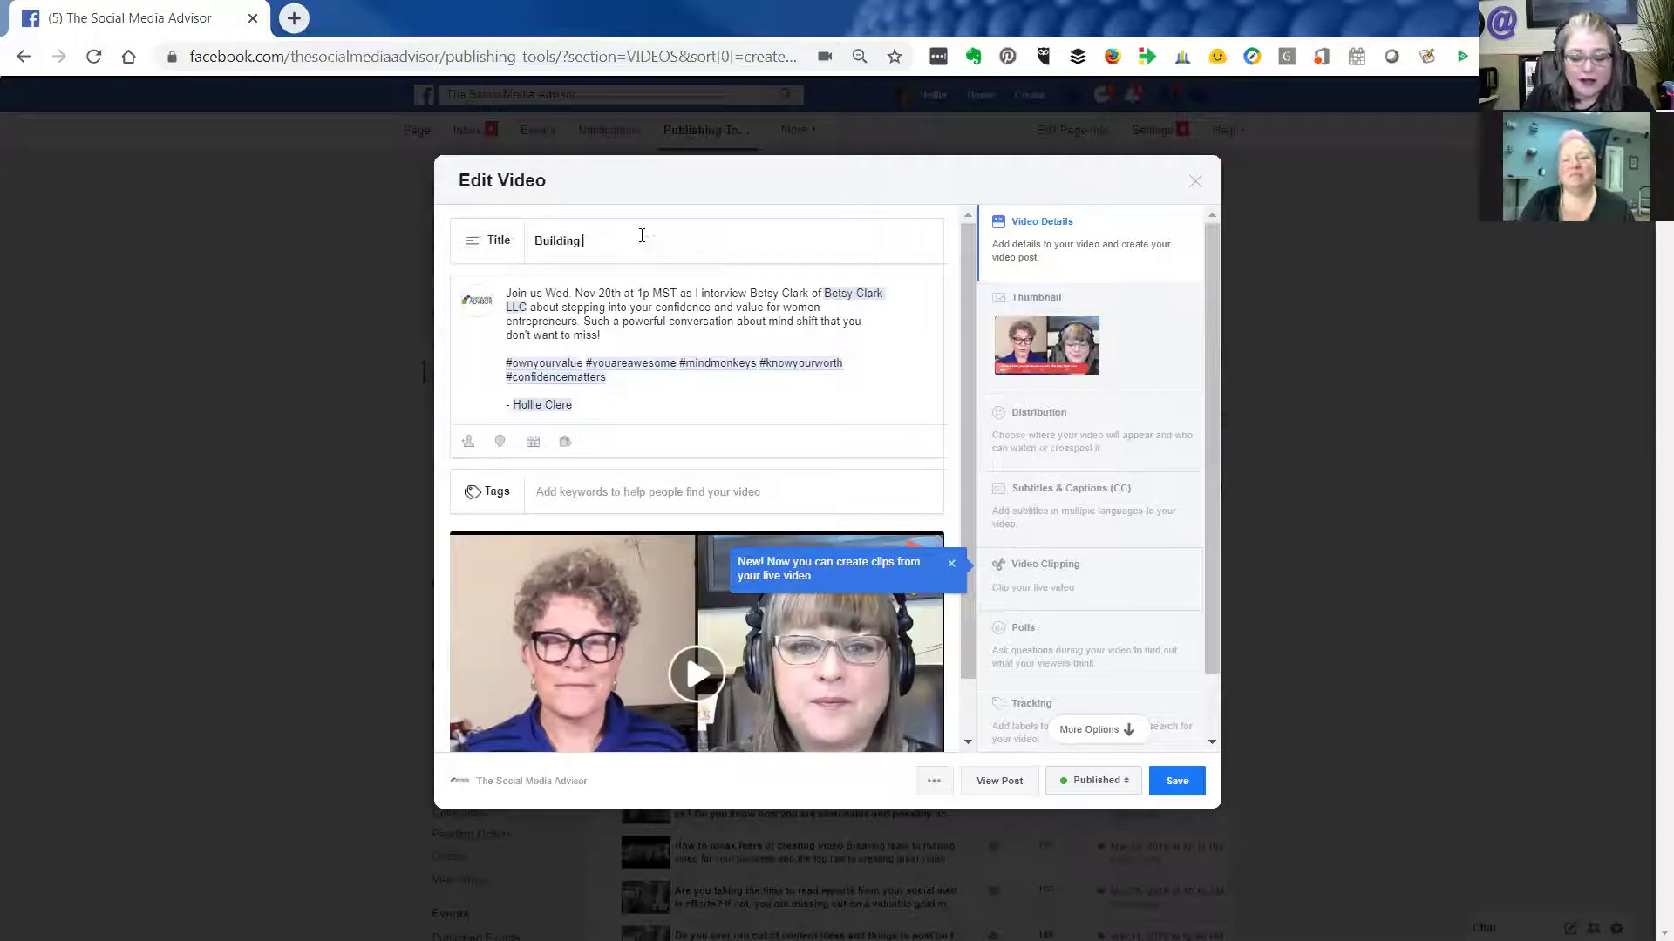
type("Confid")
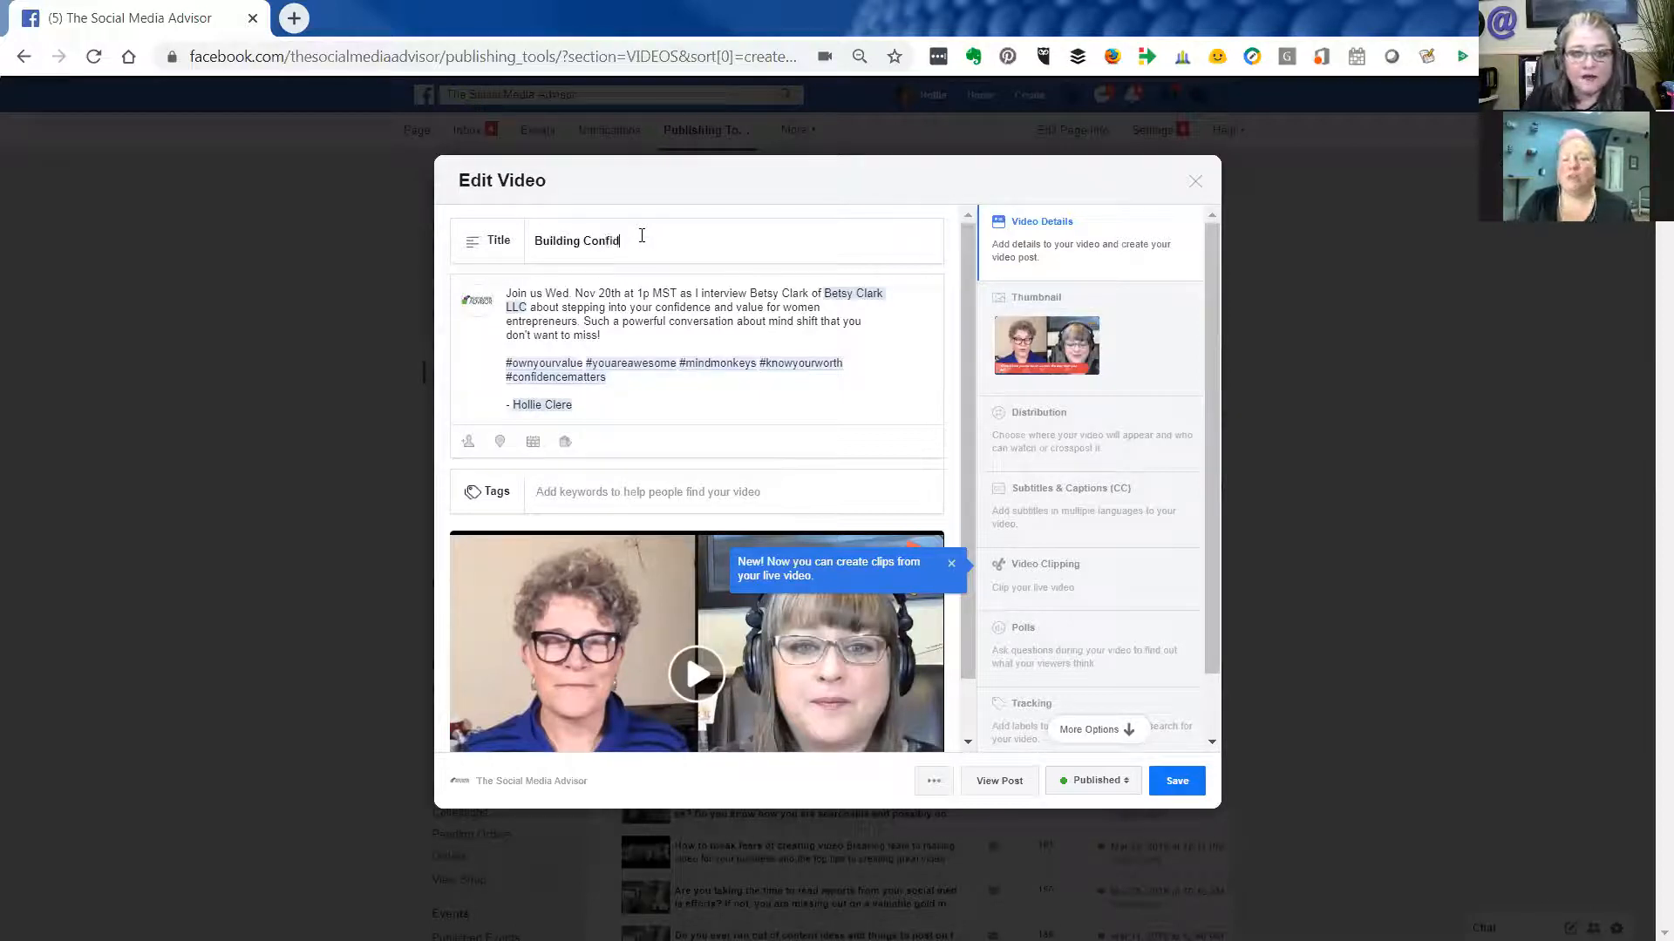
type("ence in your Minds")
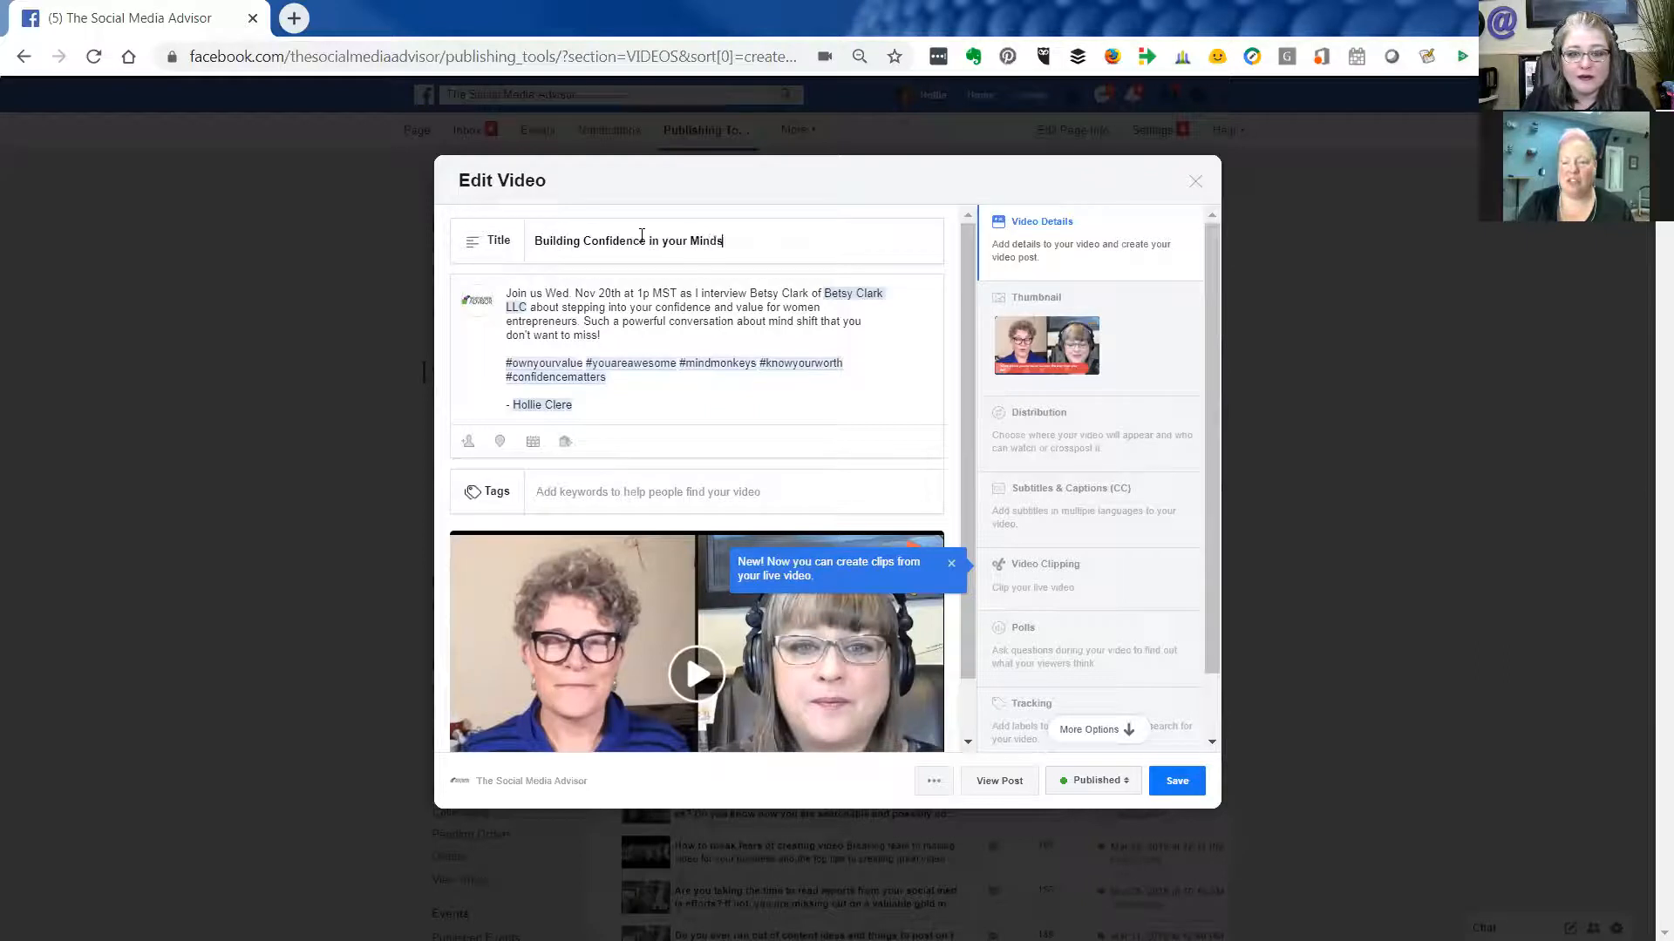
type("et")
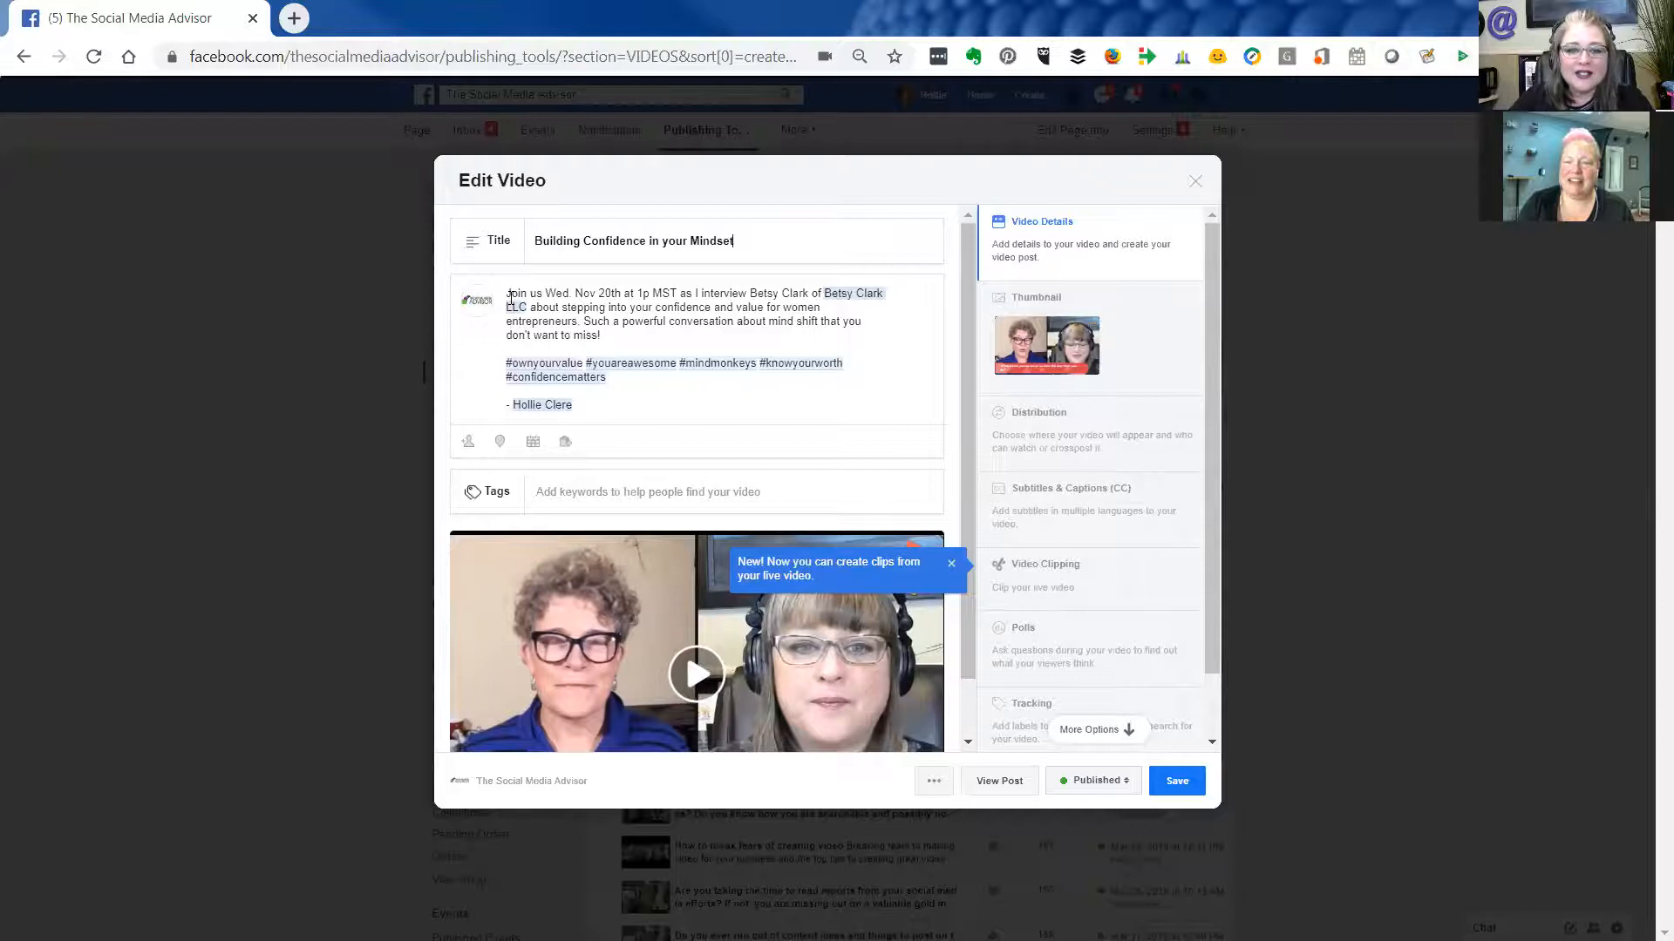
key("ctrl+a")
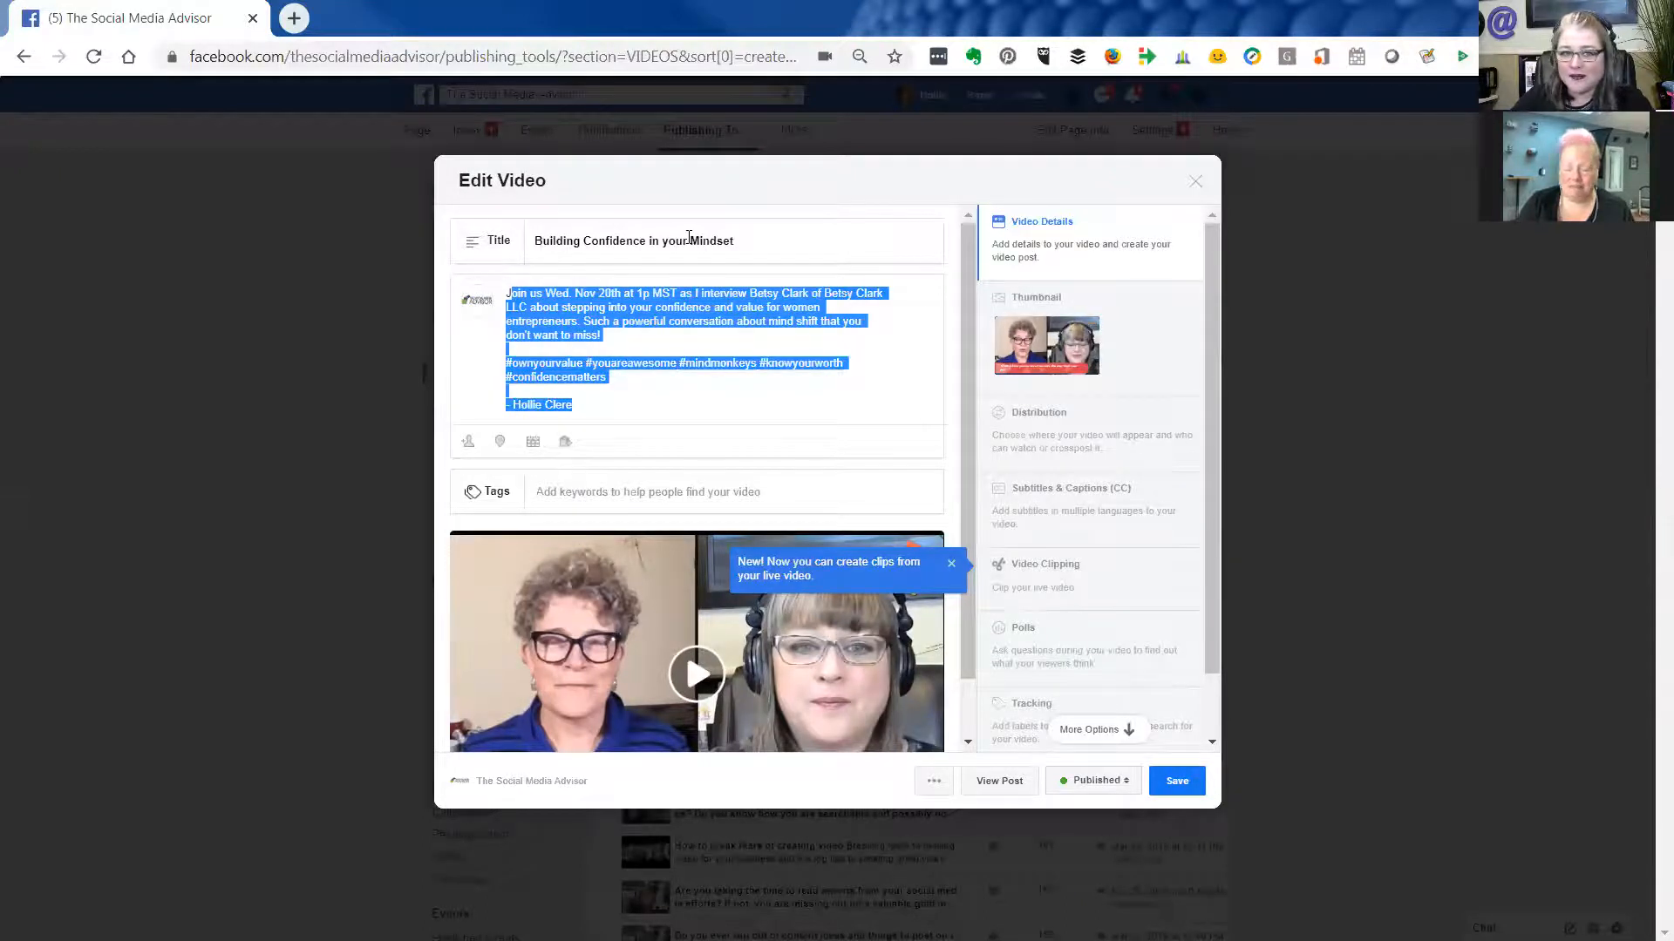
left_click(536, 240)
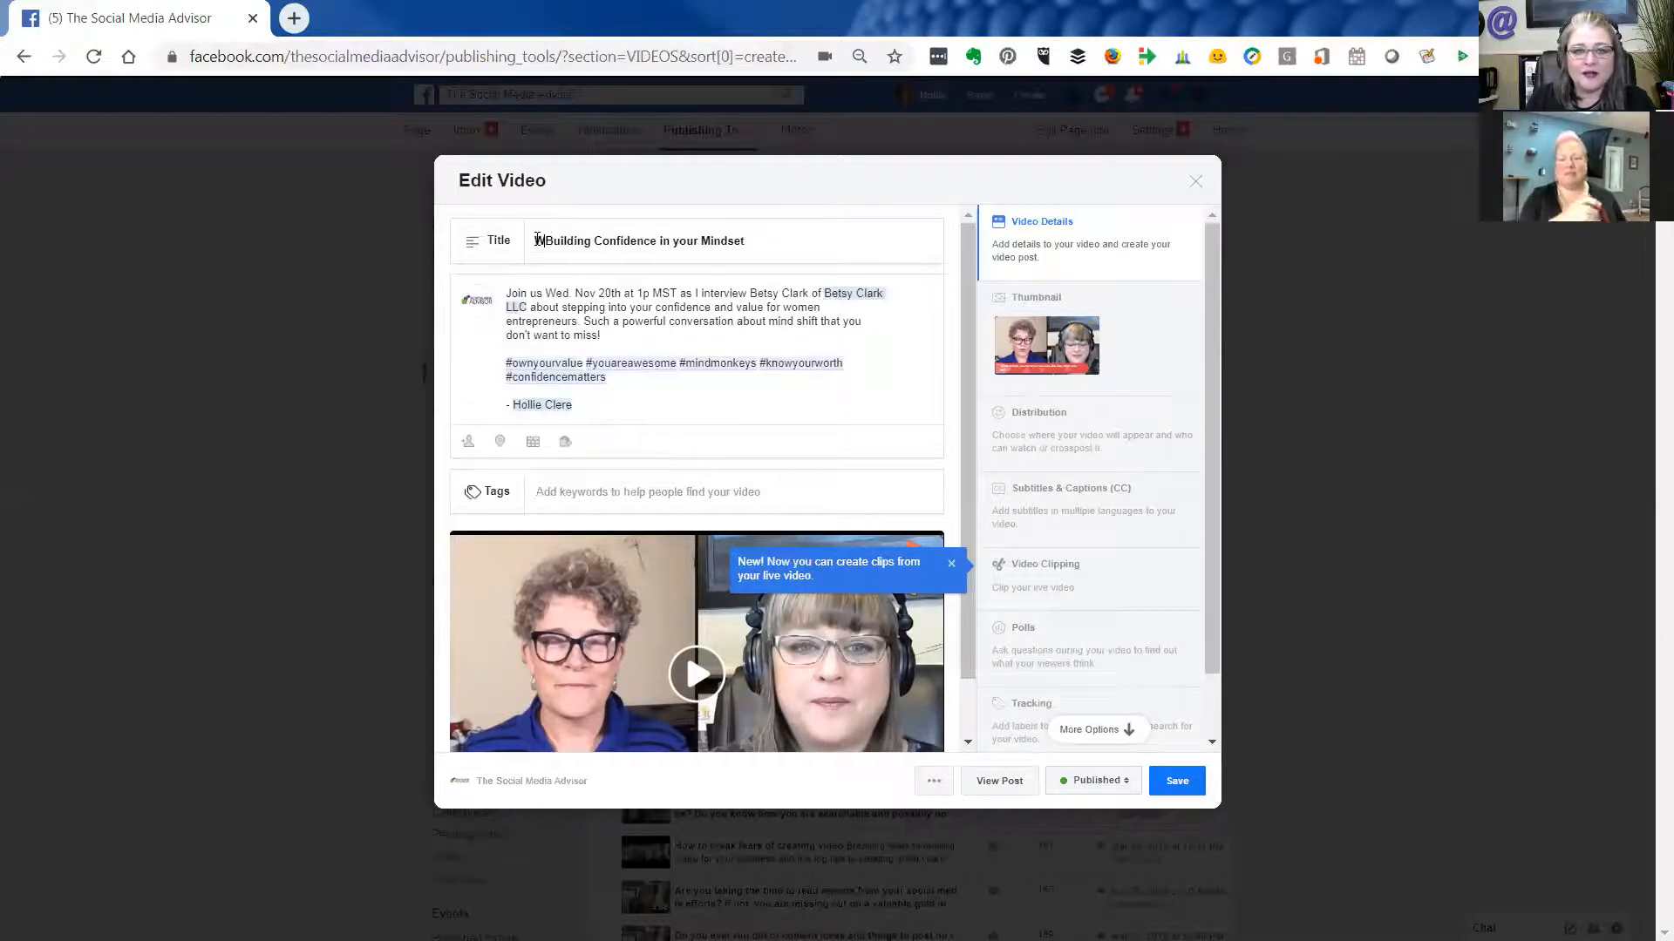
type("What is")
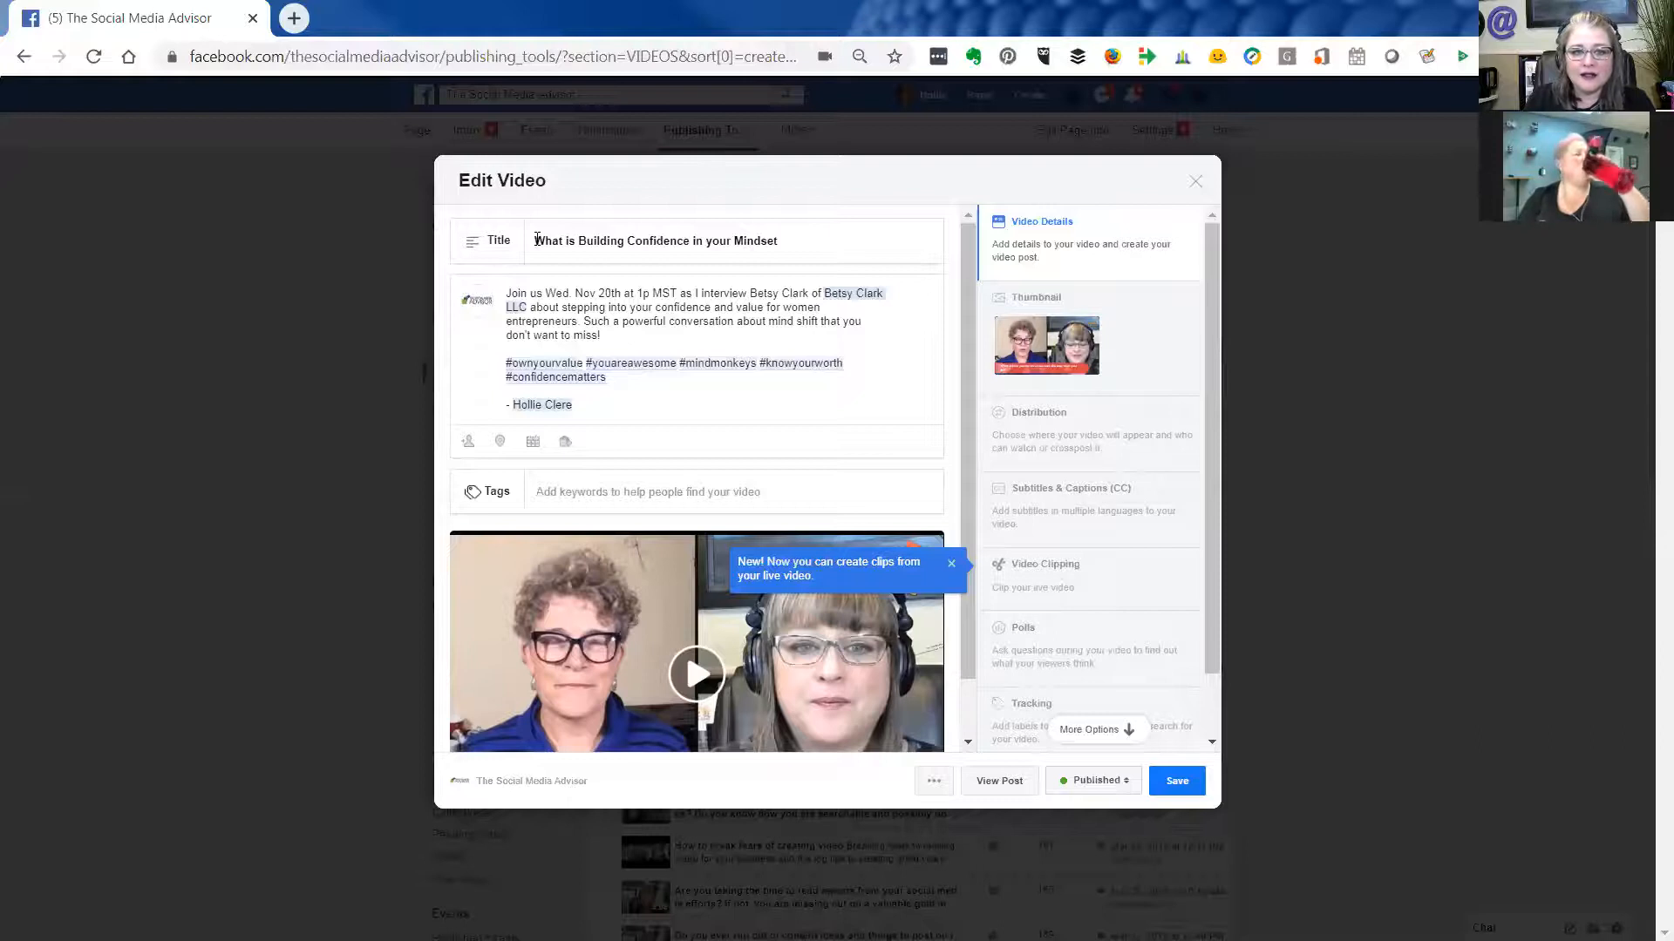
key("BackSpace")
key("BackSpace")
key("BackSpace")
key("BackSpace")
key("BackSpace")
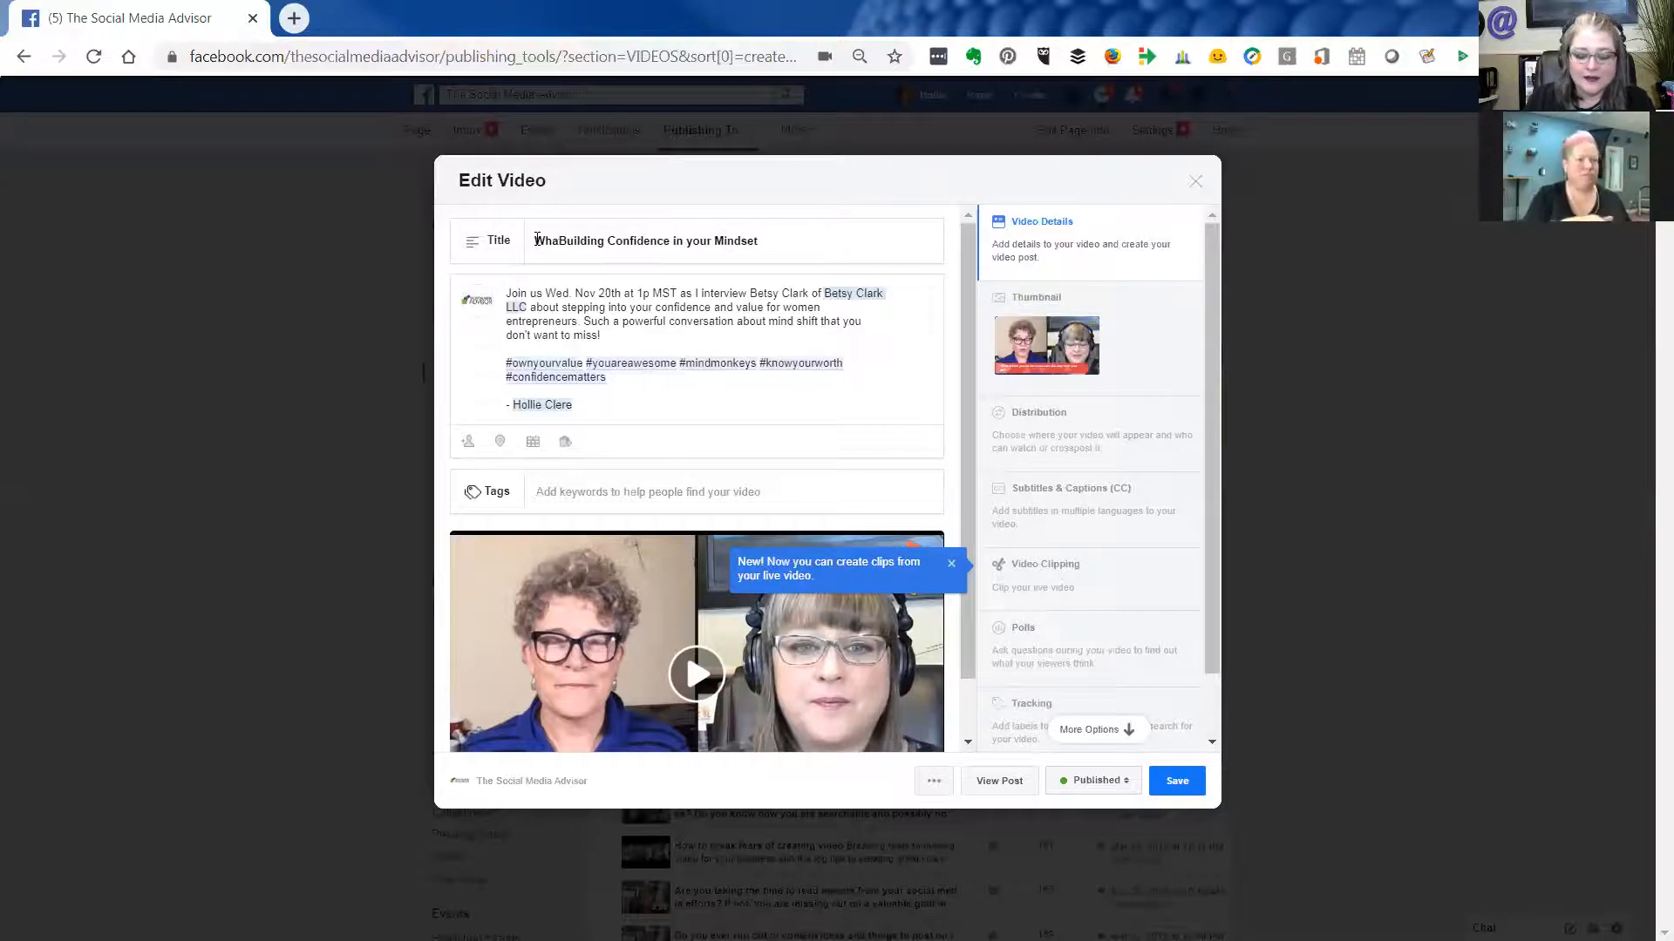
type("y is it ")
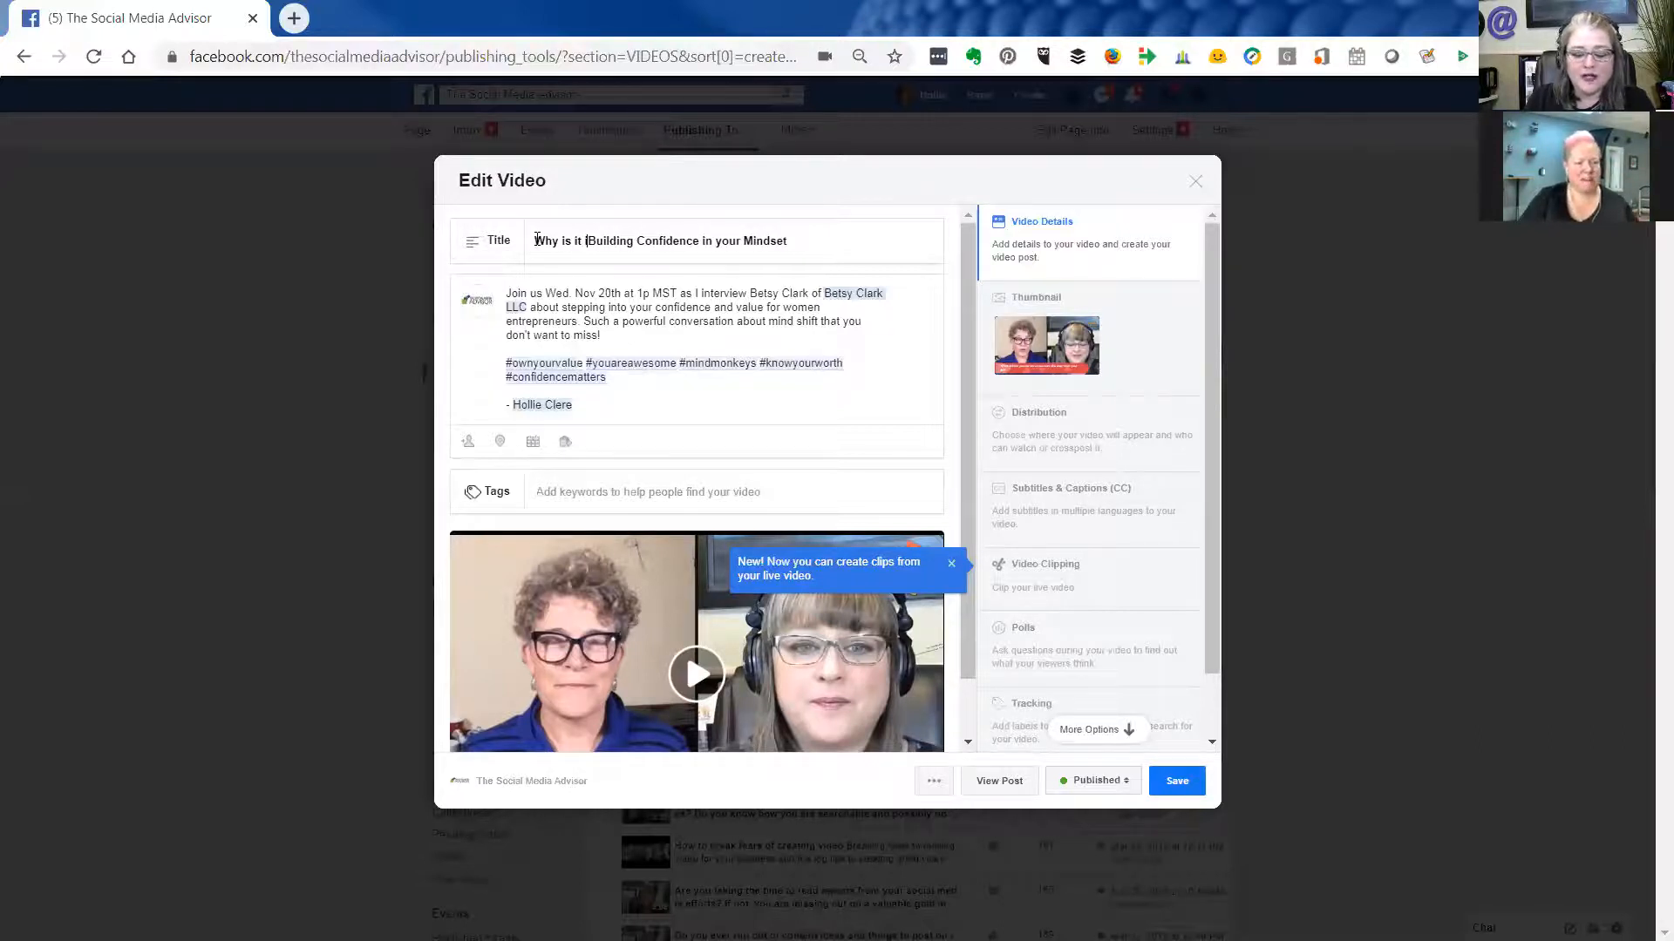
type("important to")
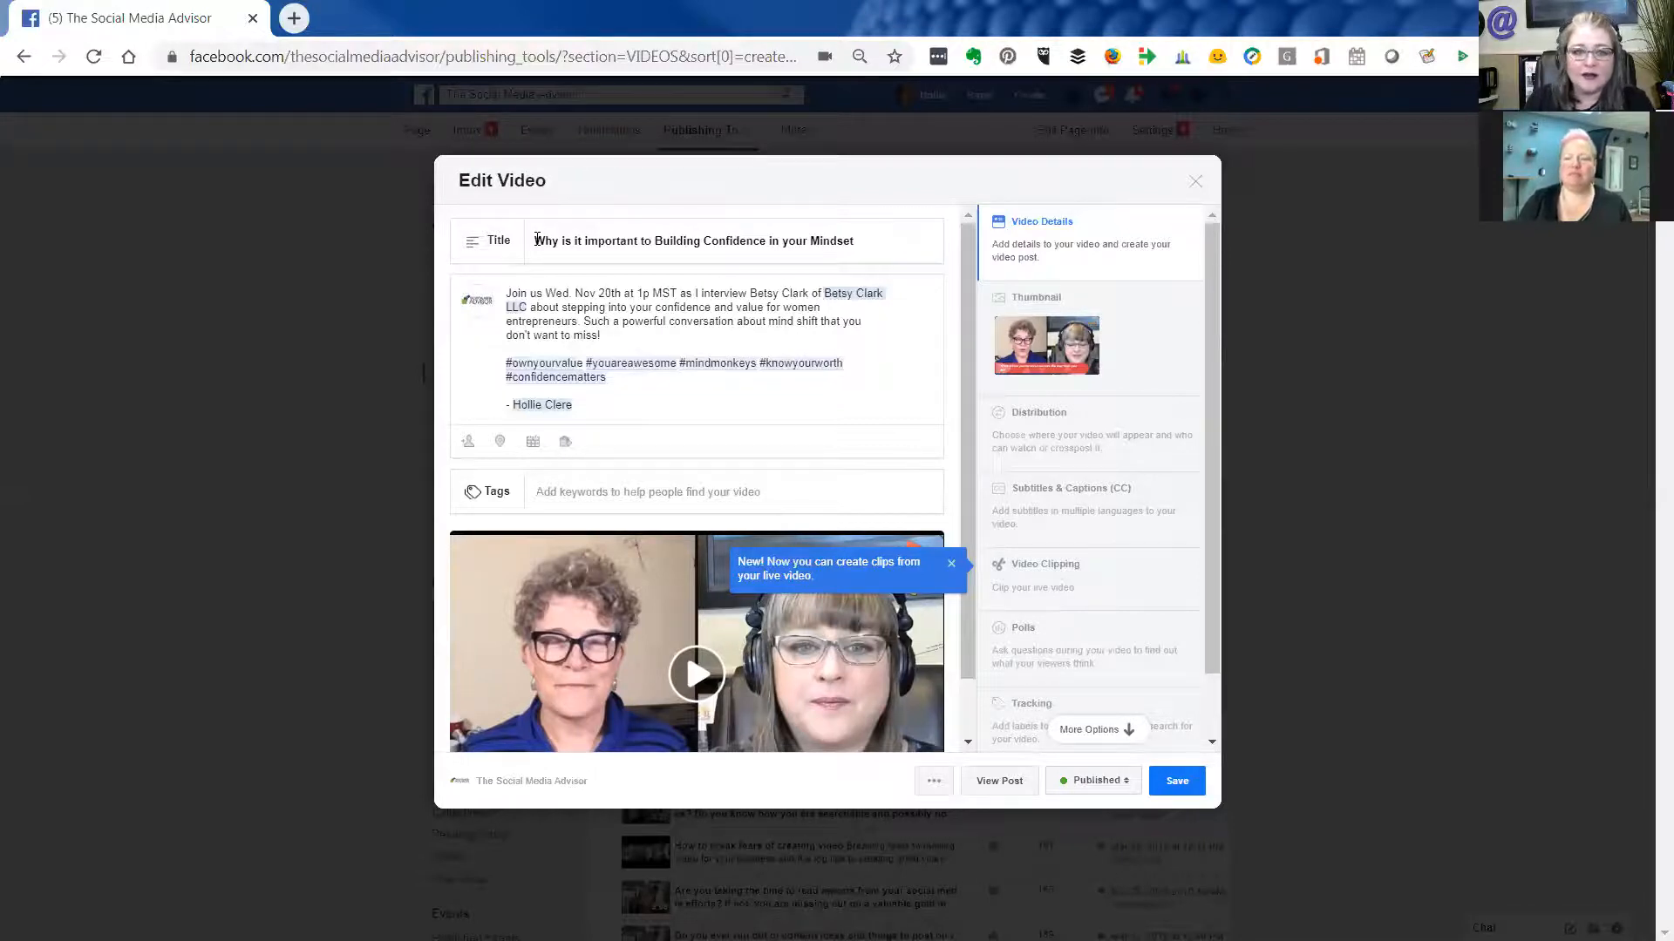
key("BackSpace")
key("BackSpace")
key("BackSpace")
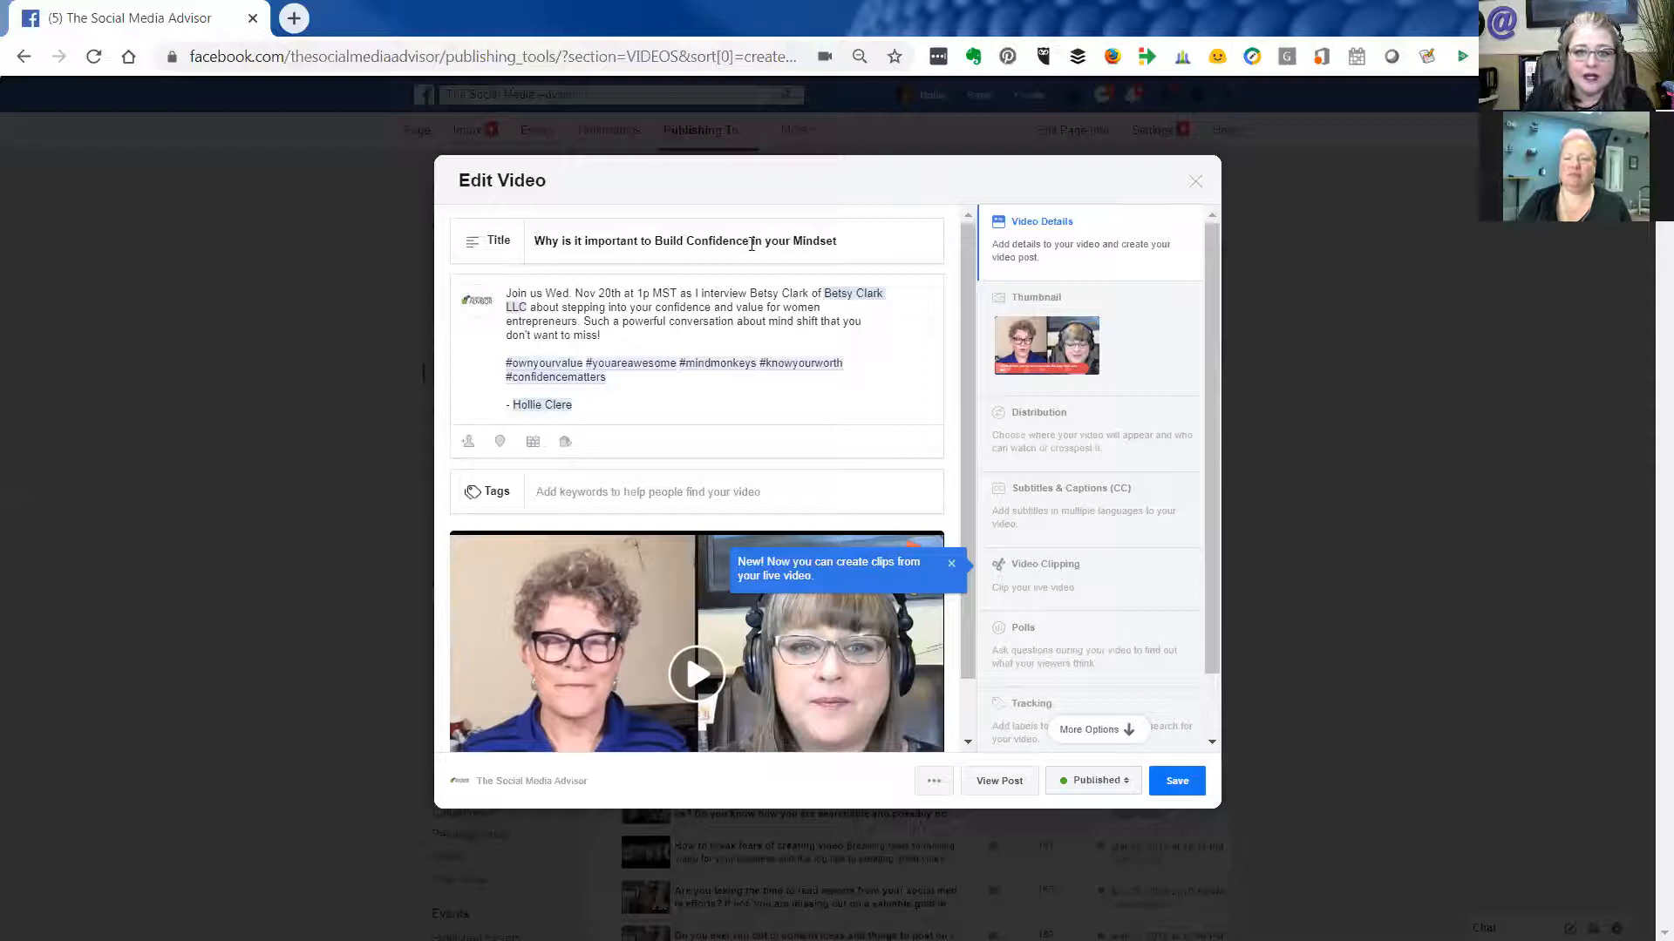
double_click(755, 241)
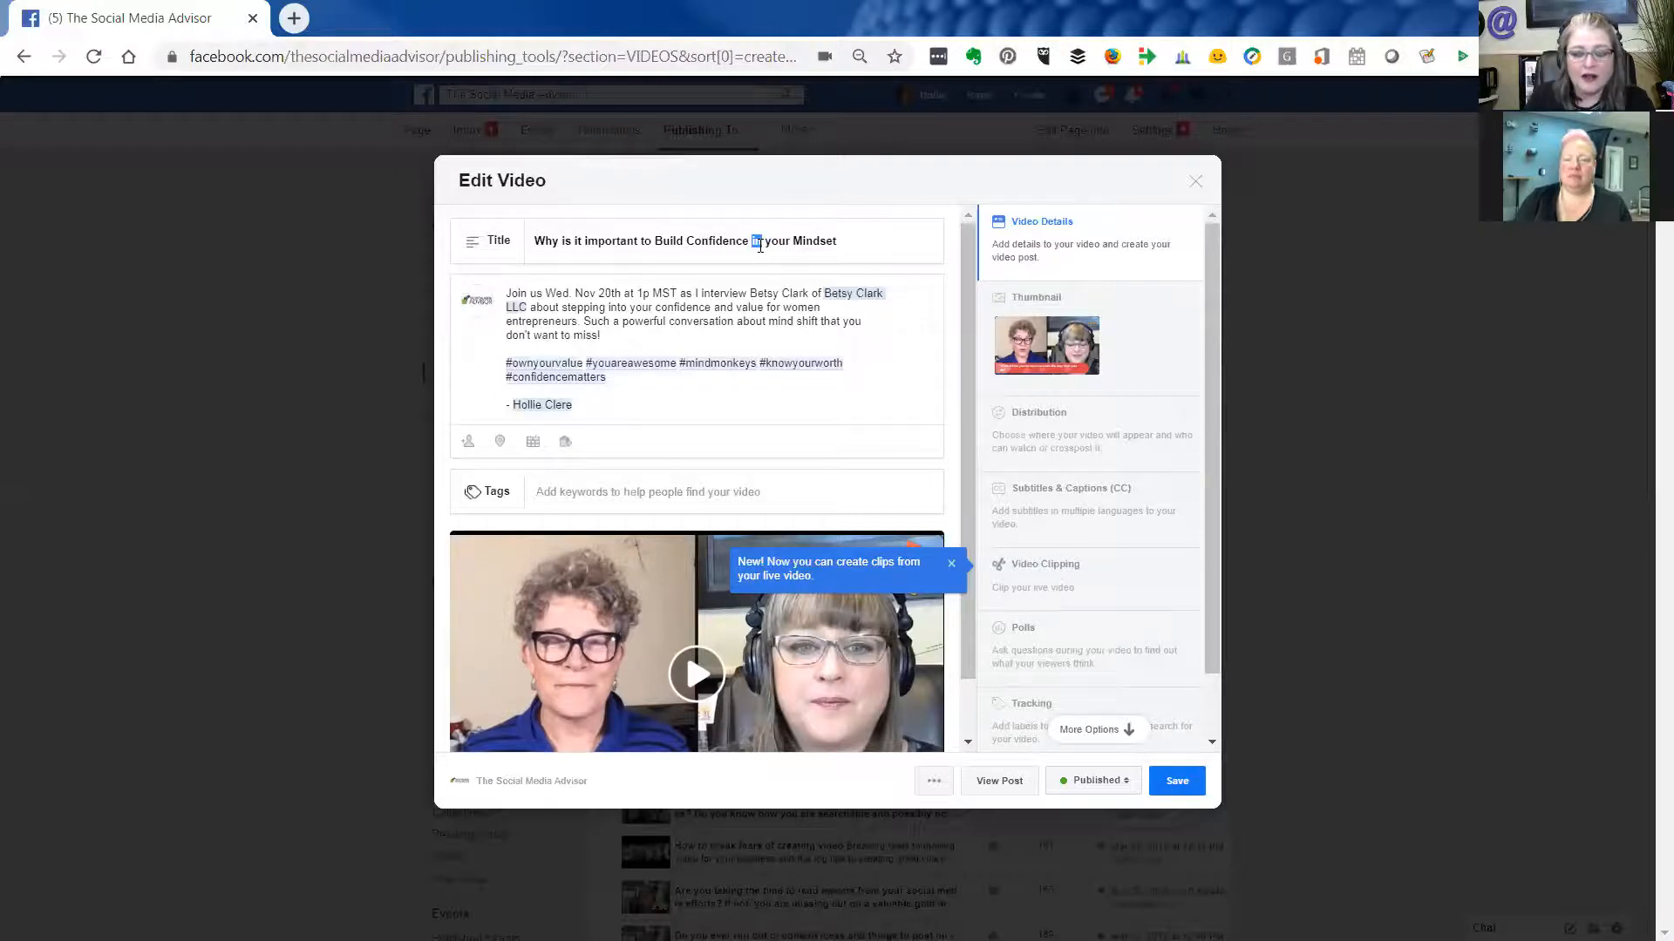
type("and")
type(" have a ")
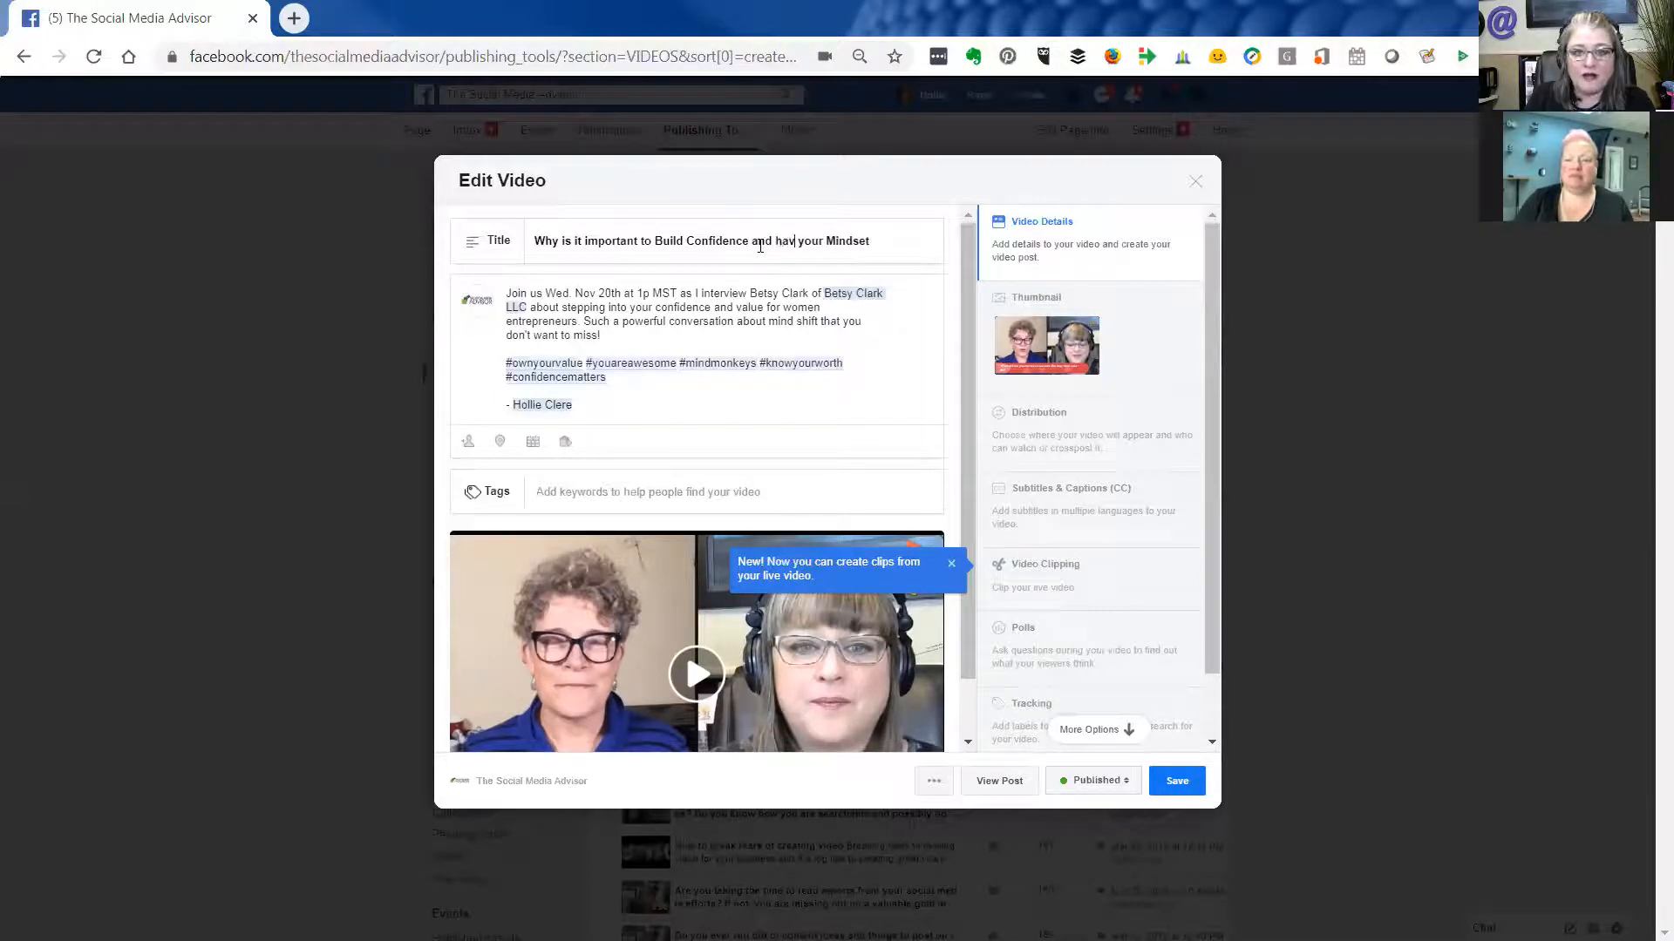
type("positive")
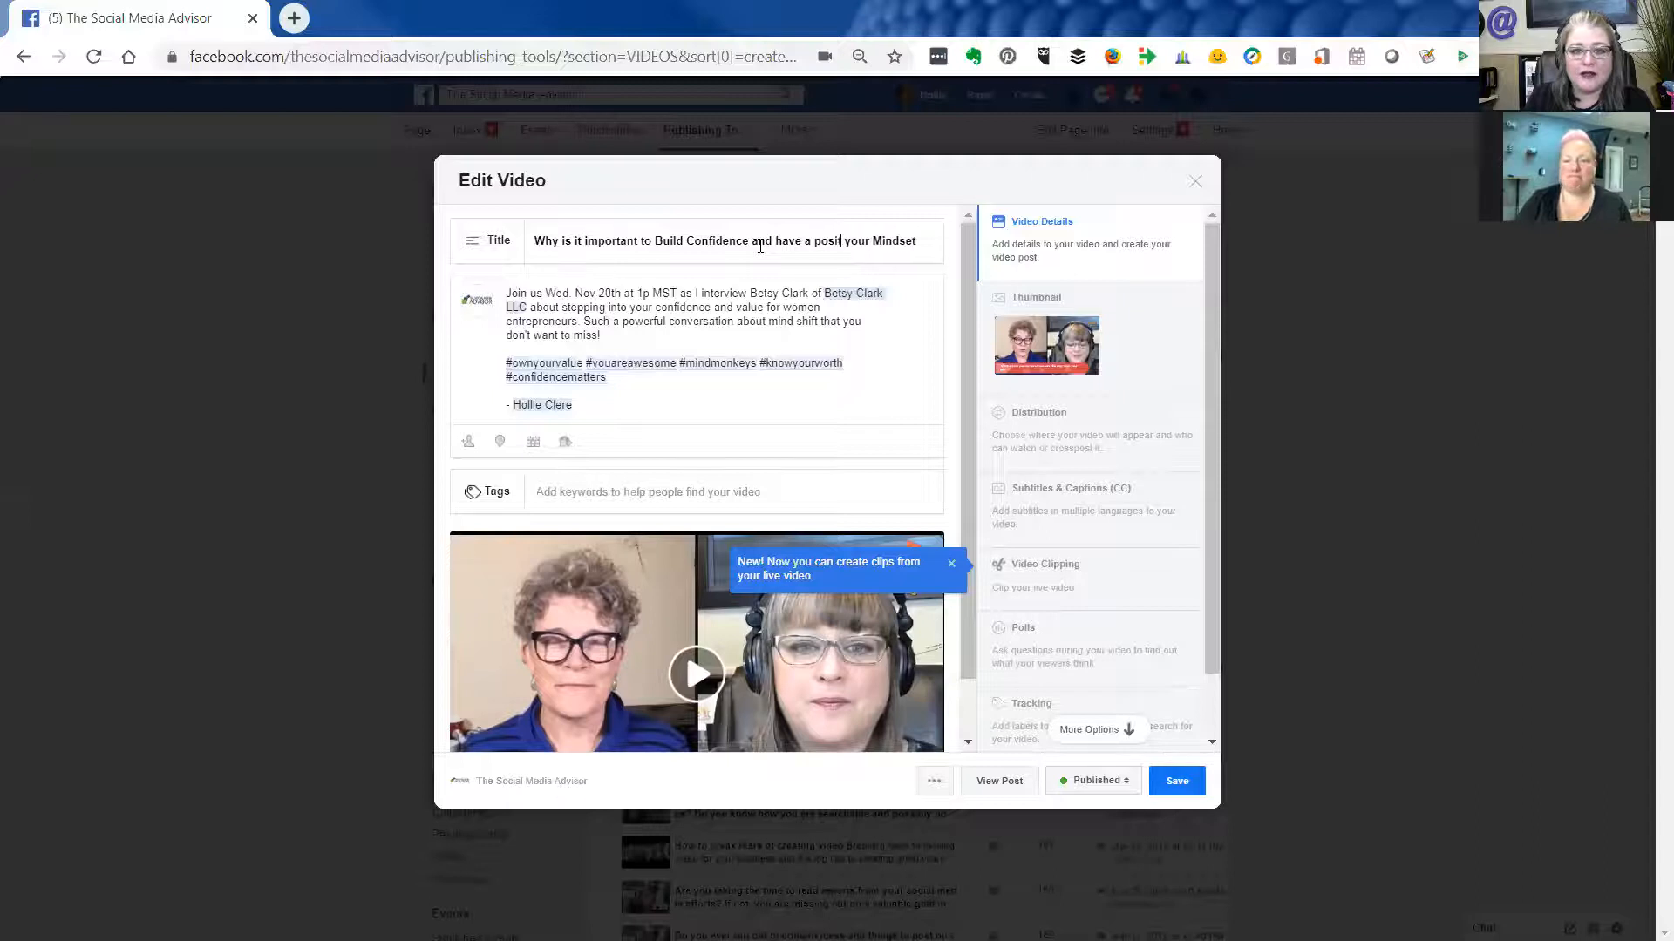
left_click(934, 242)
type("?")
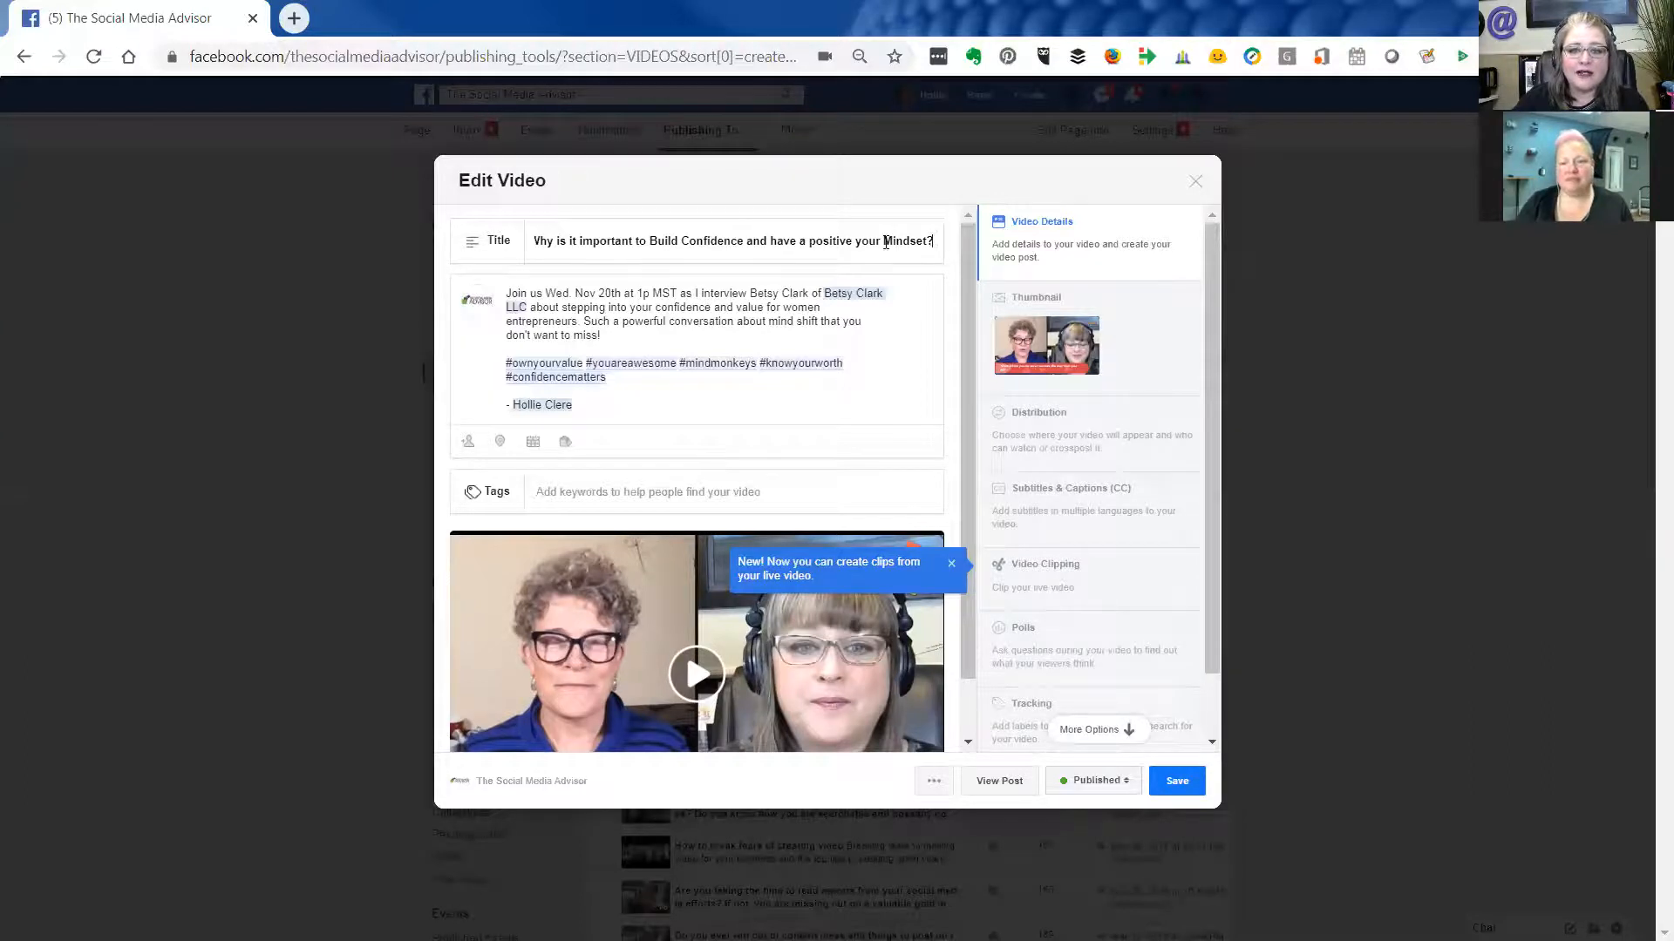
key("BackSpace")
key("BackSpace")
key("BackSpace")
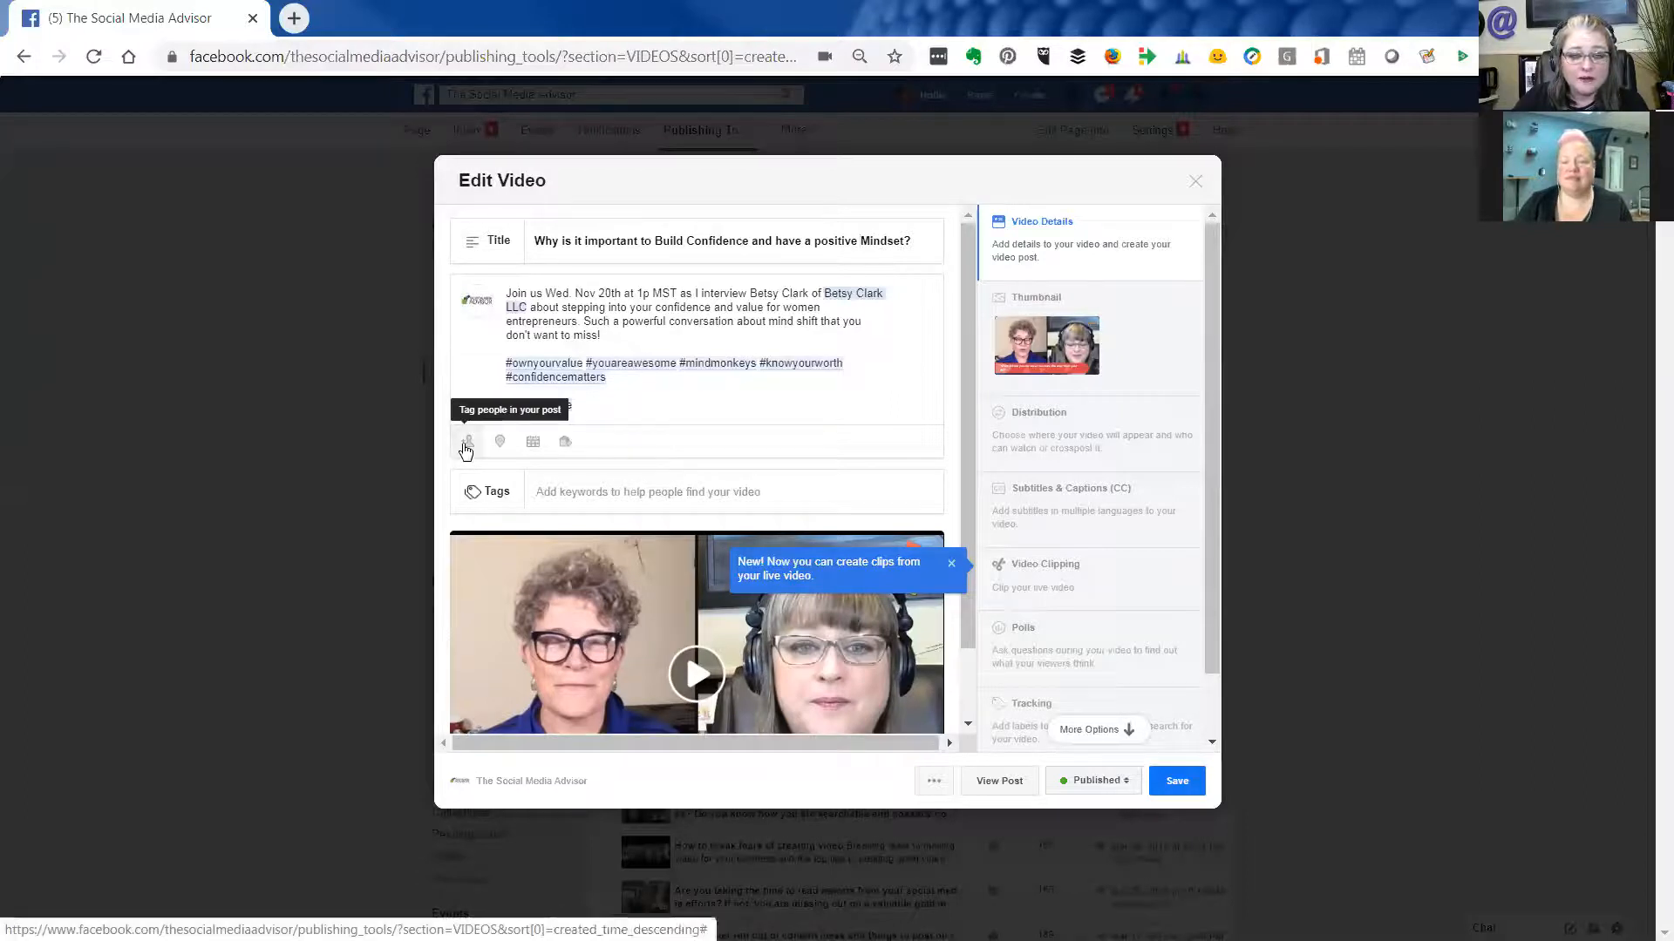
left_click(466, 442)
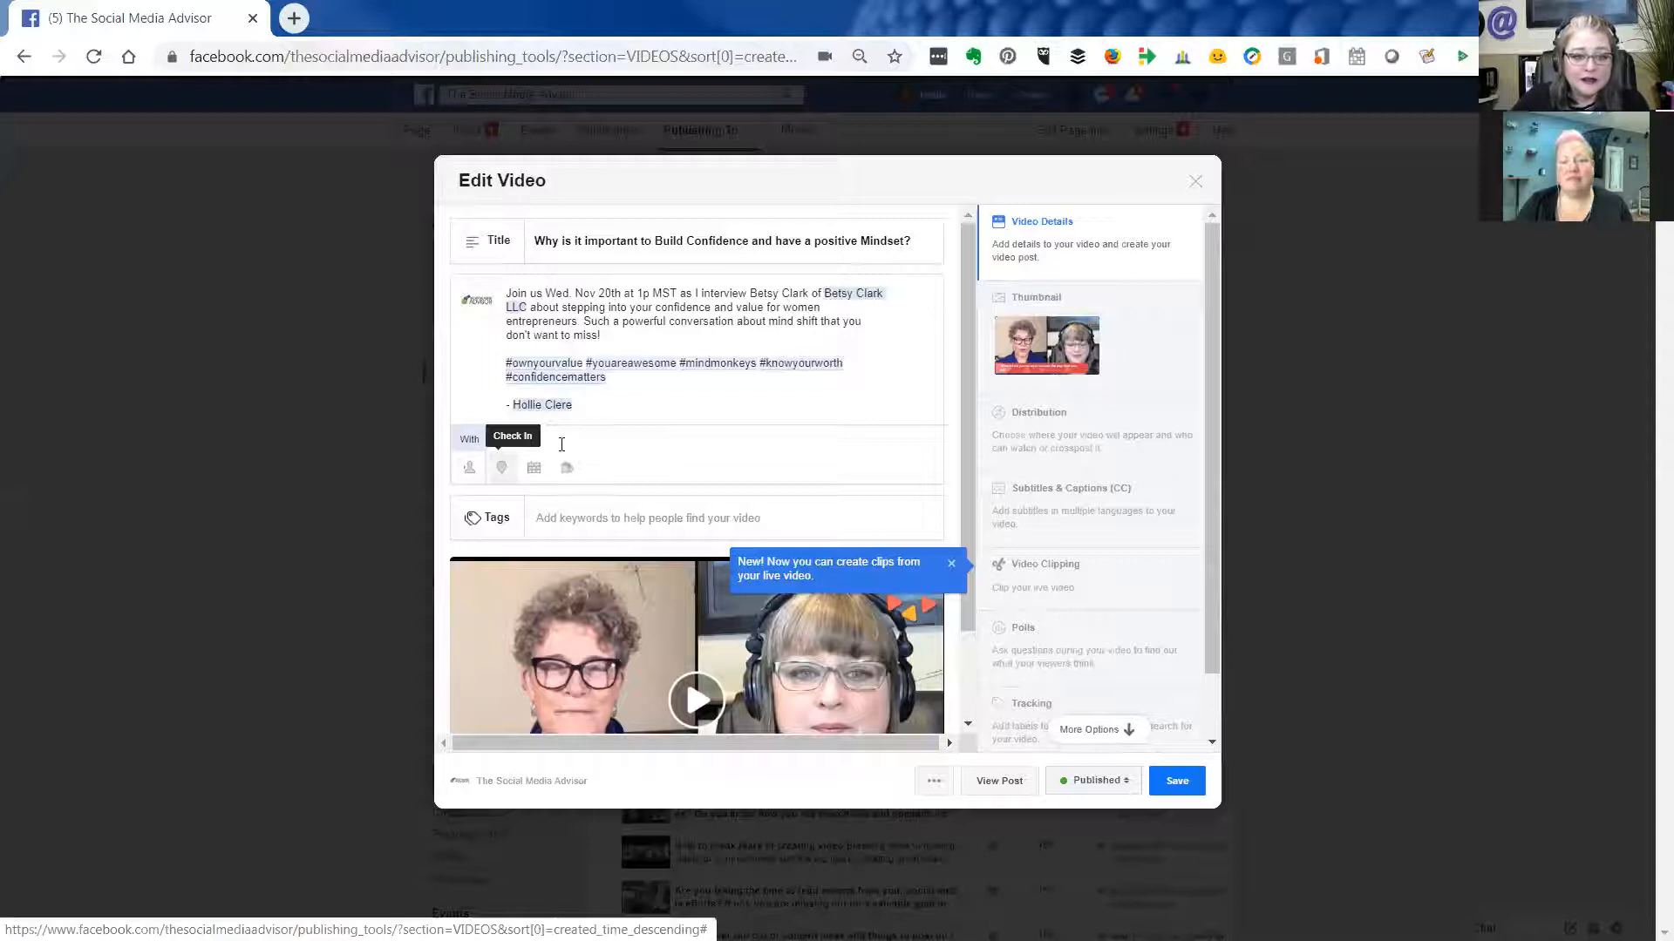
type("betsy")
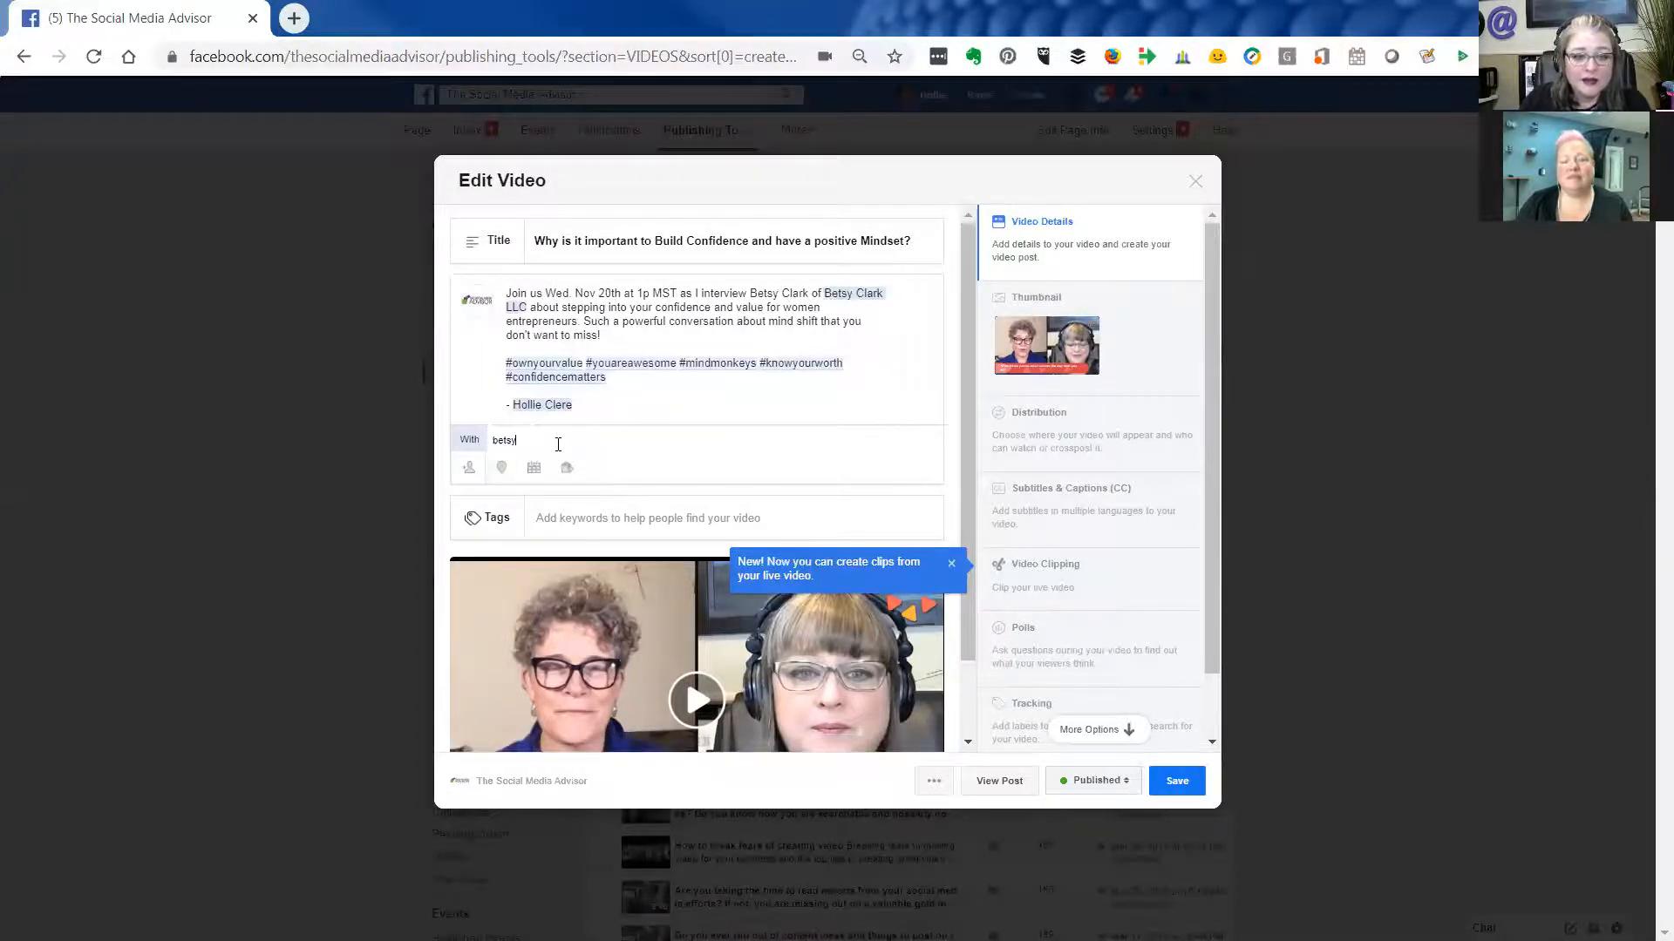
key("BackSpace")
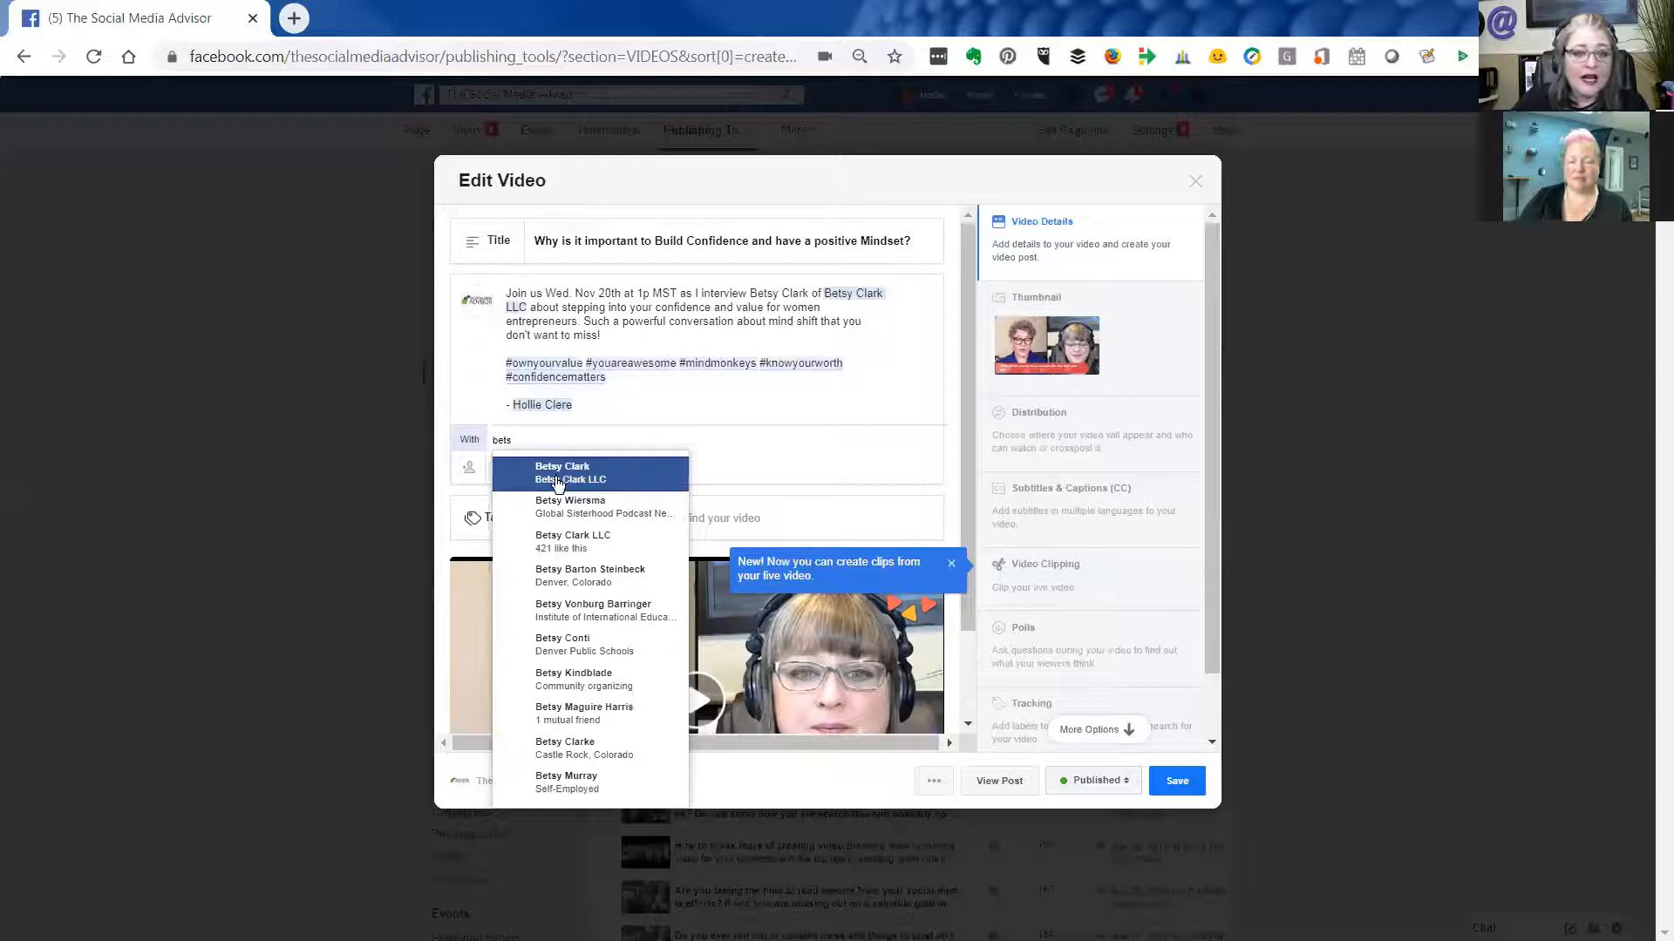
left_click(558, 479)
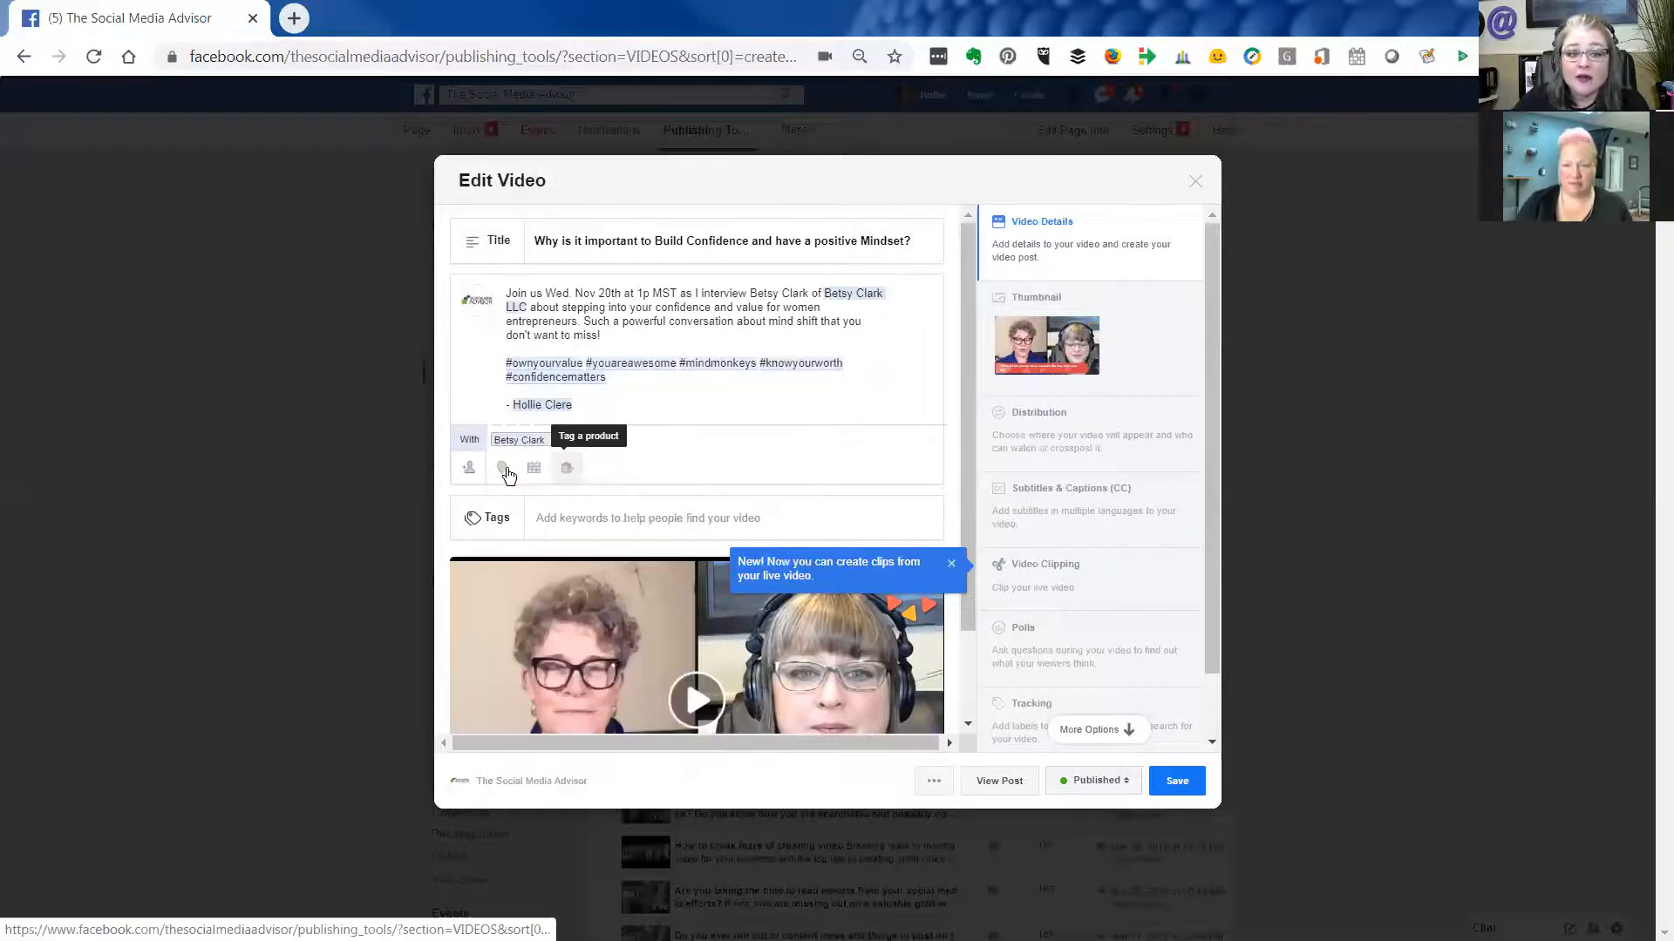
- Add the Local & Small Businesses topic tag and clear the half-typed 'confidence' tag
left_click(600, 522)
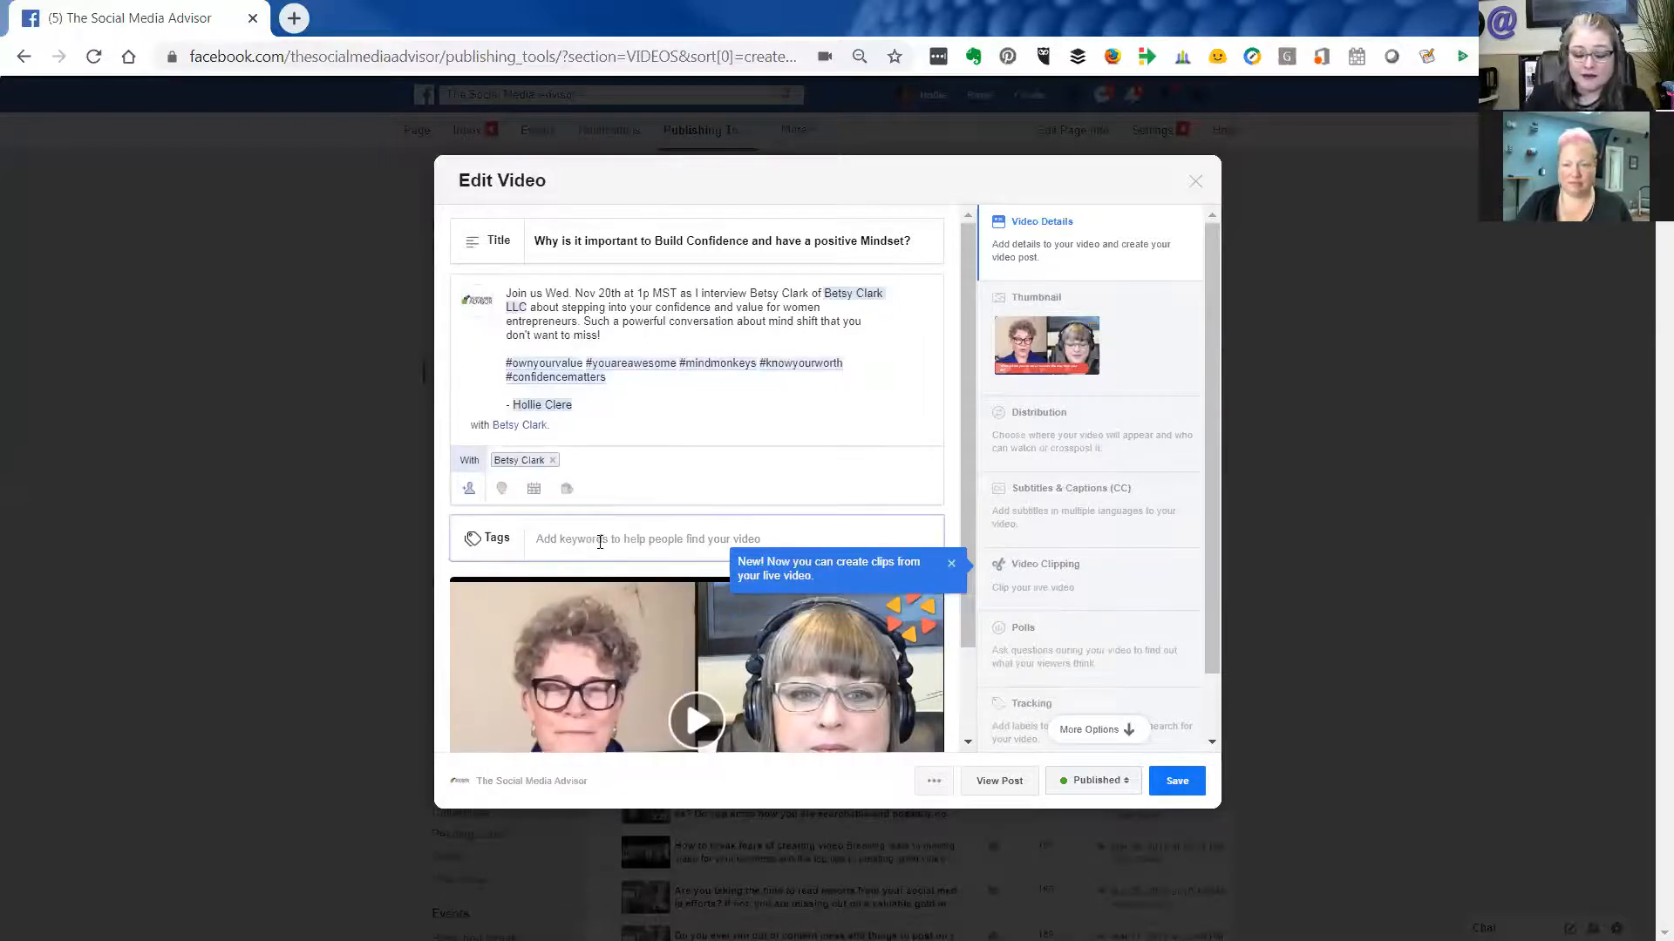
type("mindset")
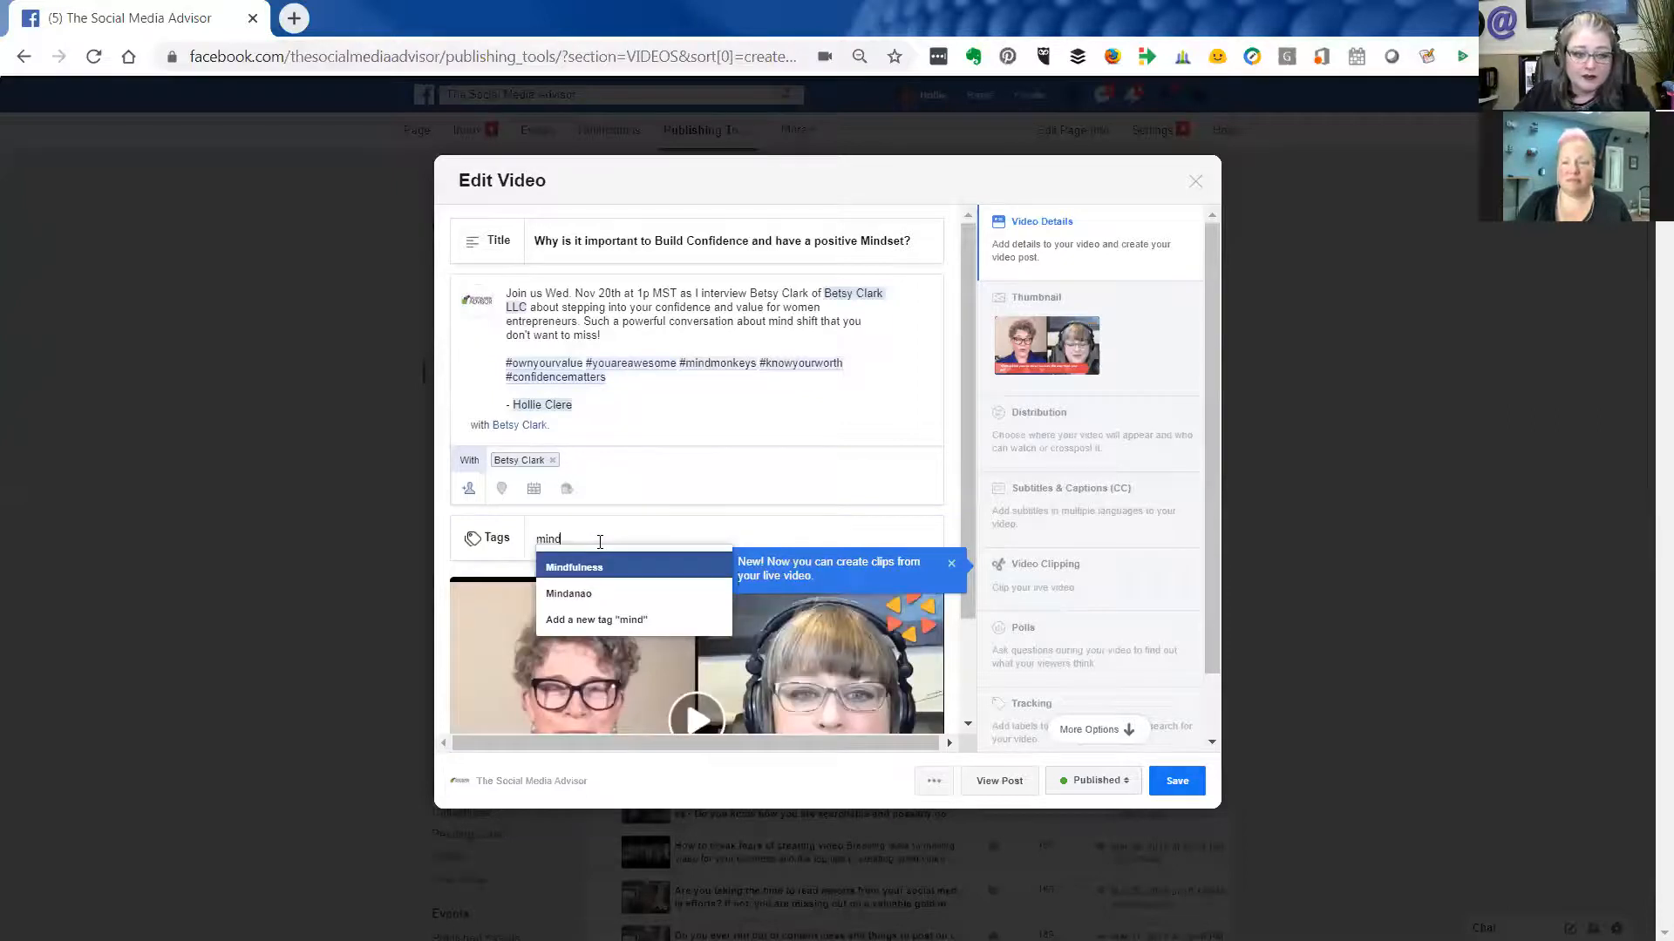
key("BackSpace")
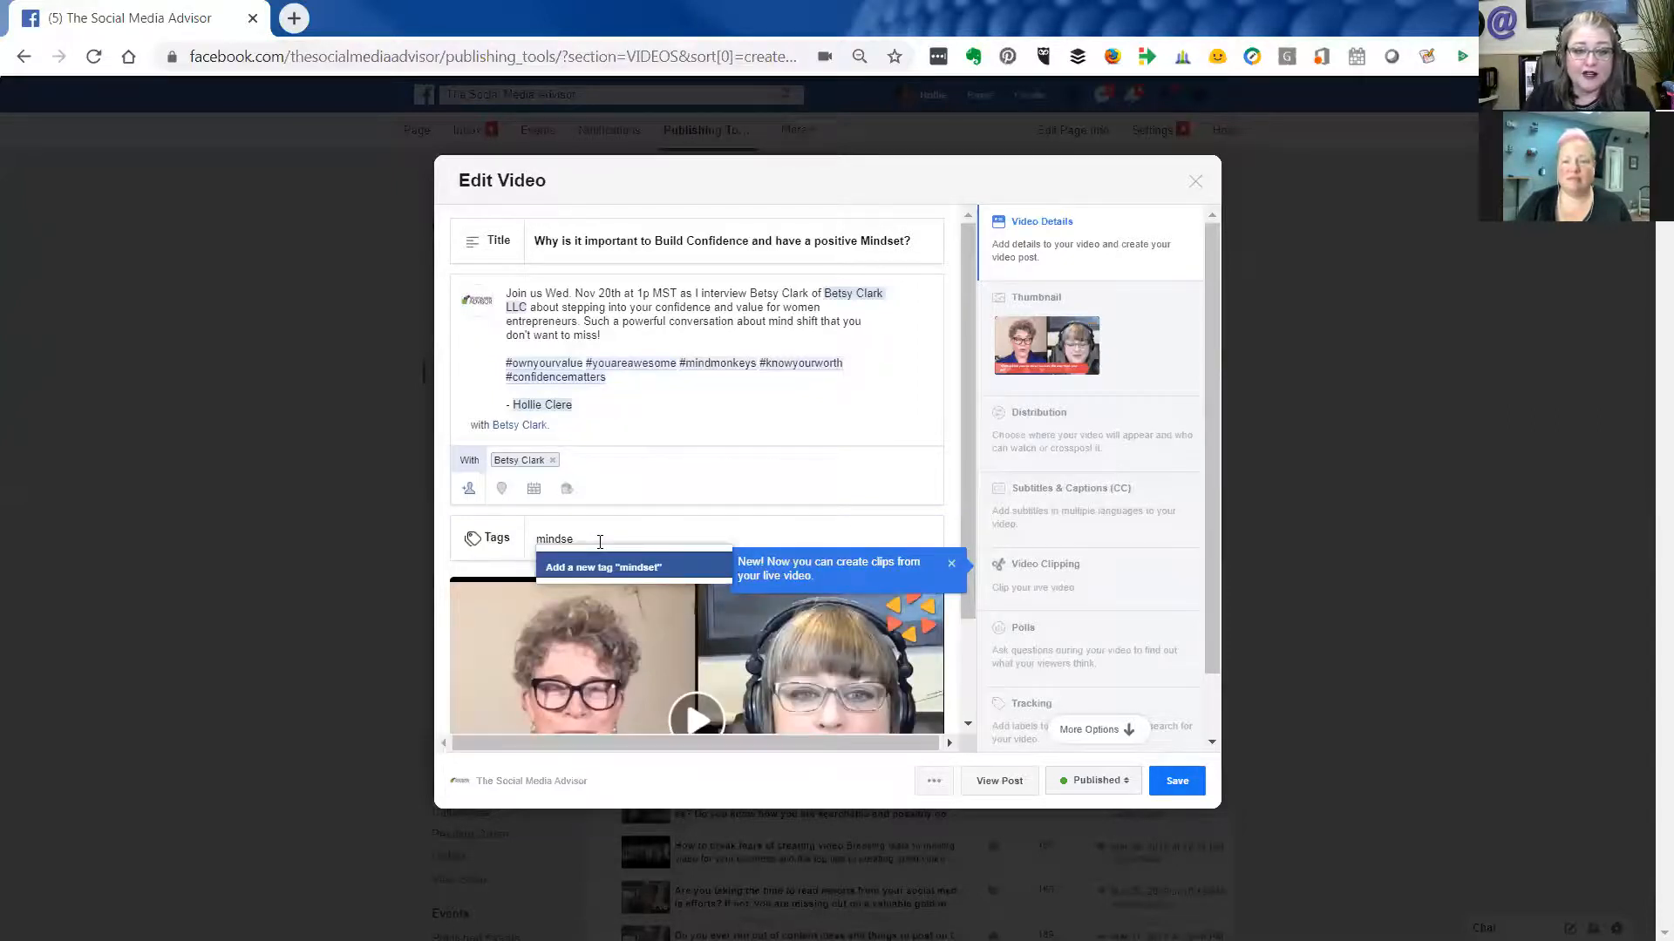
key("BackSpace")
key("BackSpace")
key("BackSpace")
key("BackSpace")
key("BackSpace")
key("BackSpace")
type("t")
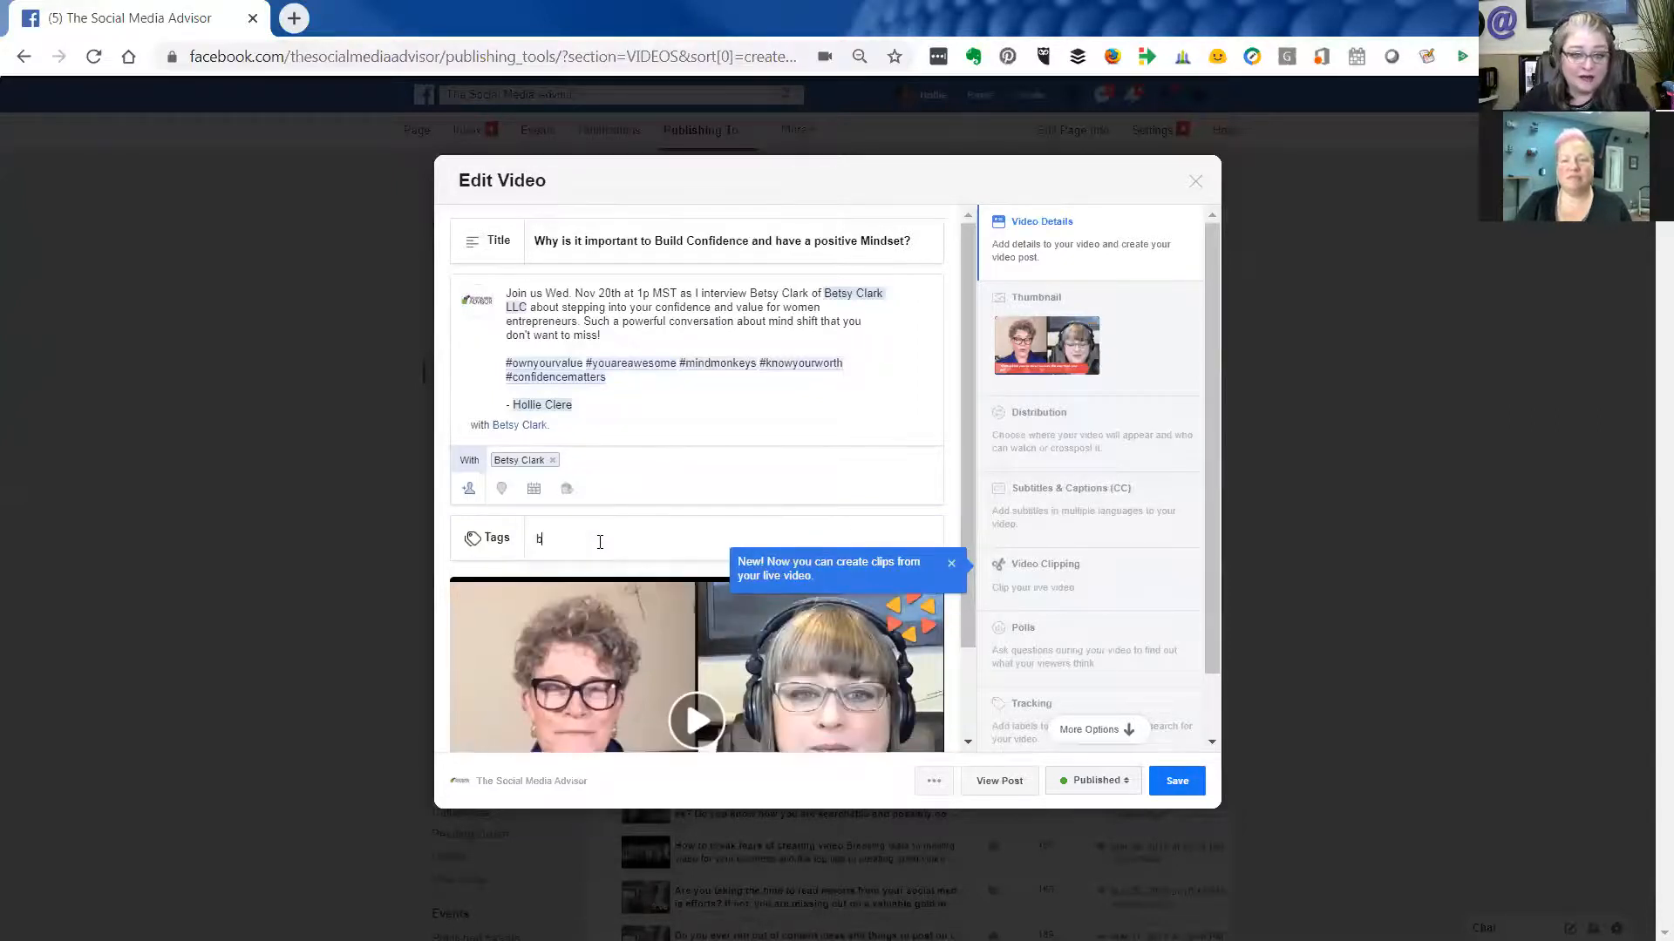
type("business")
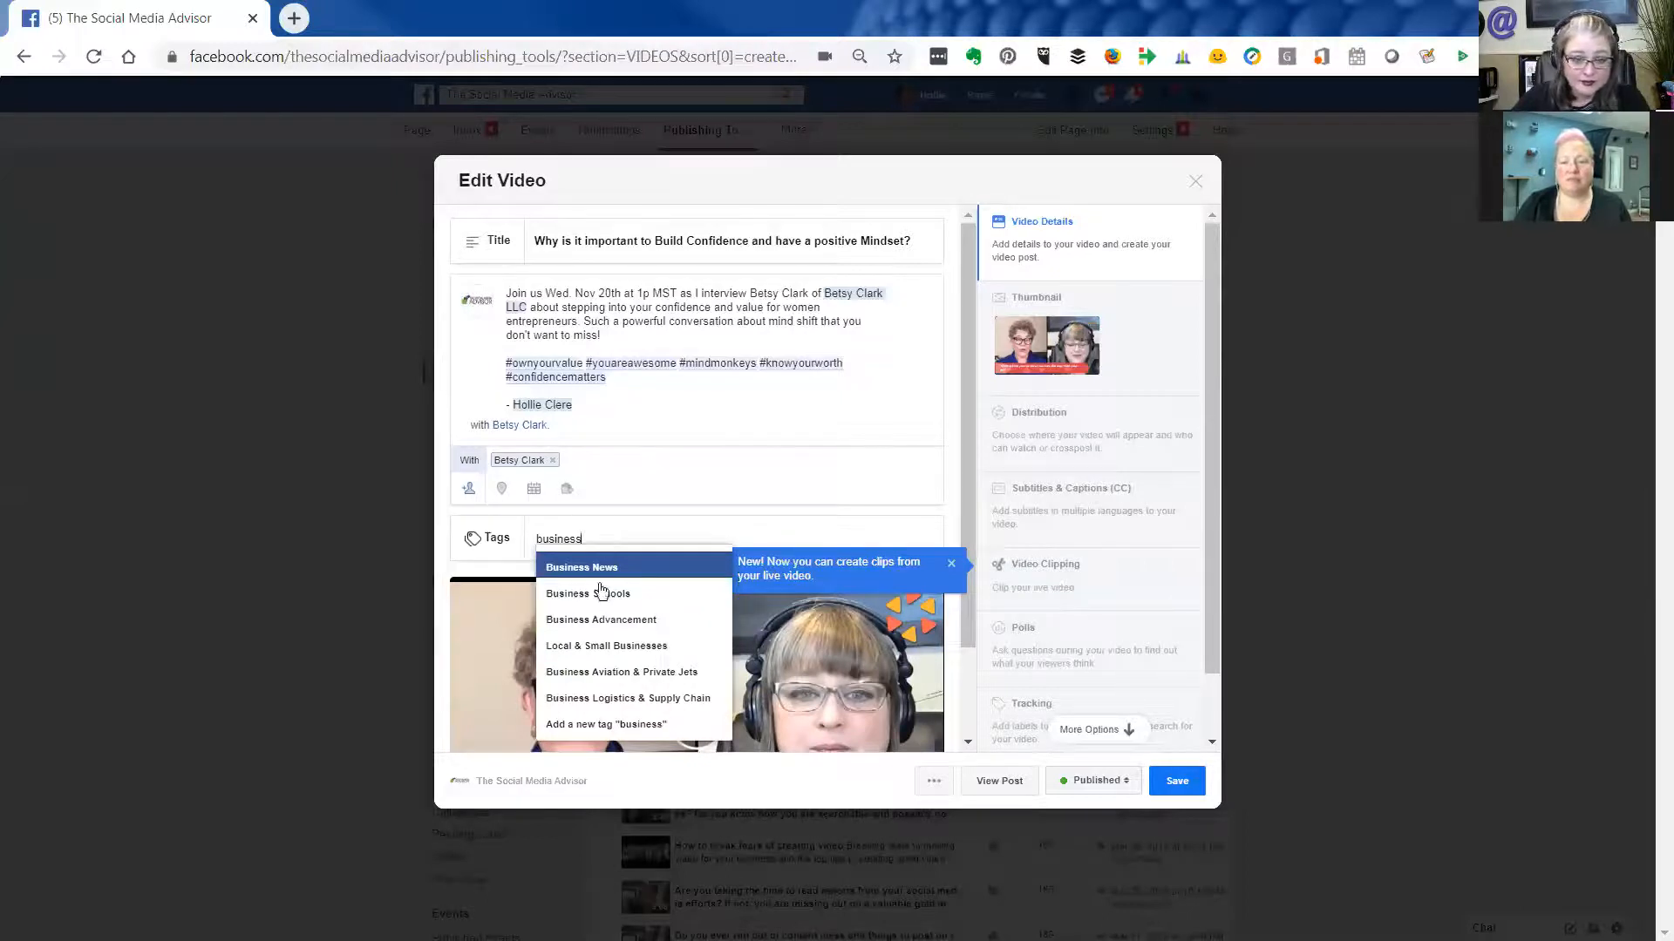
left_click(601, 645)
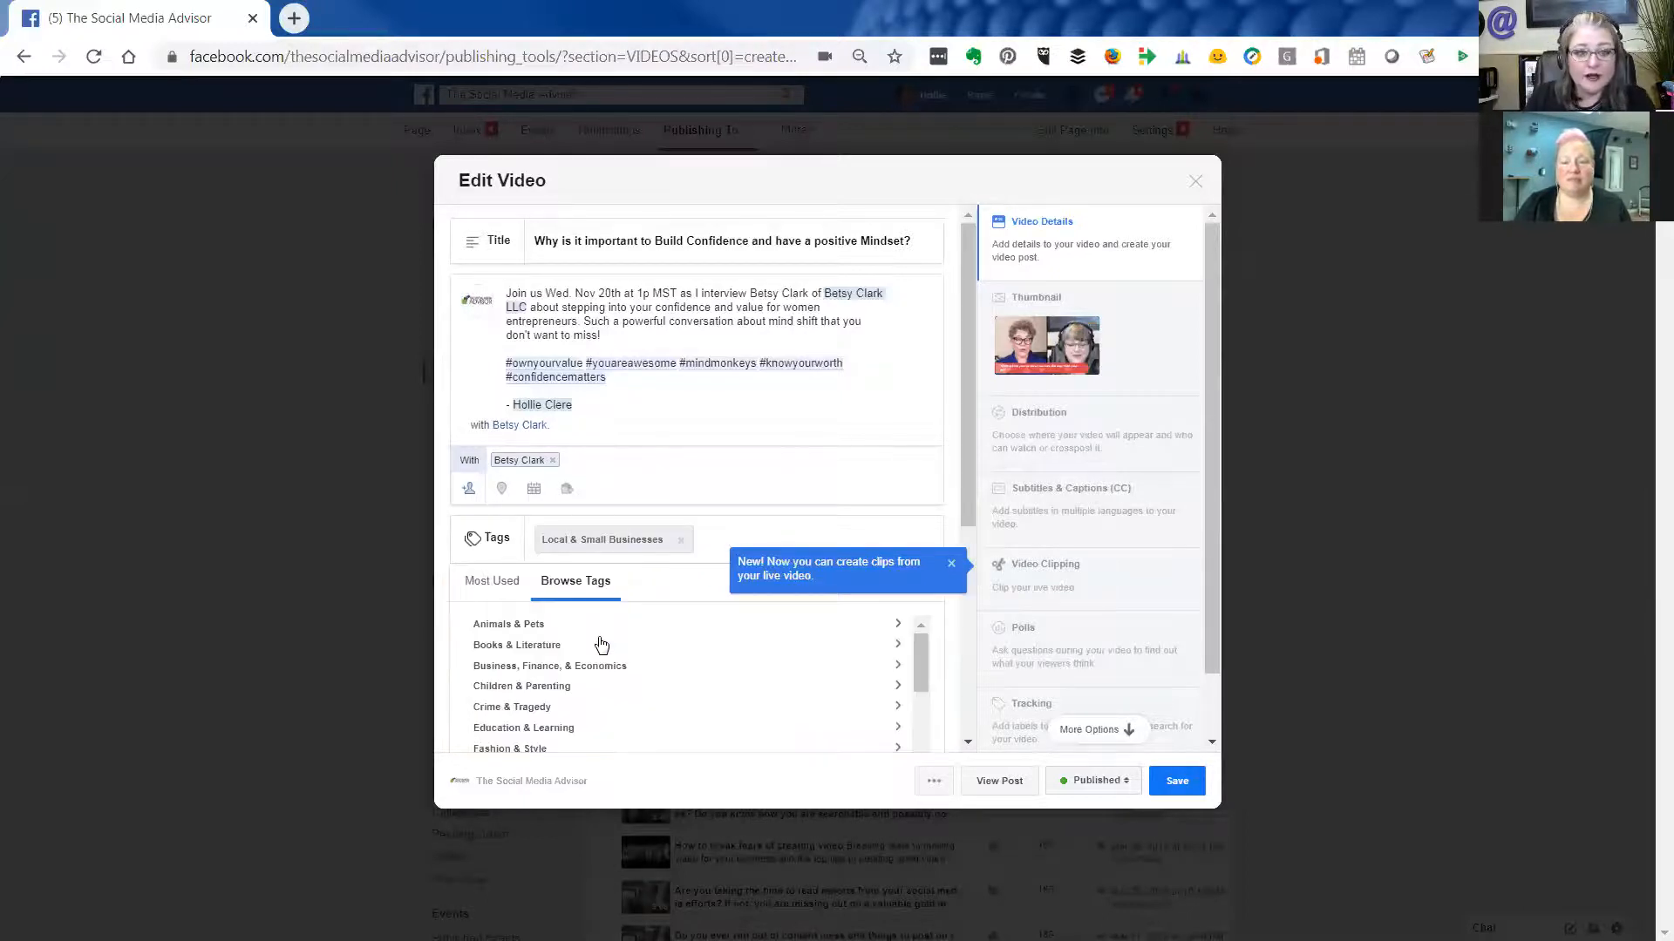
type("con")
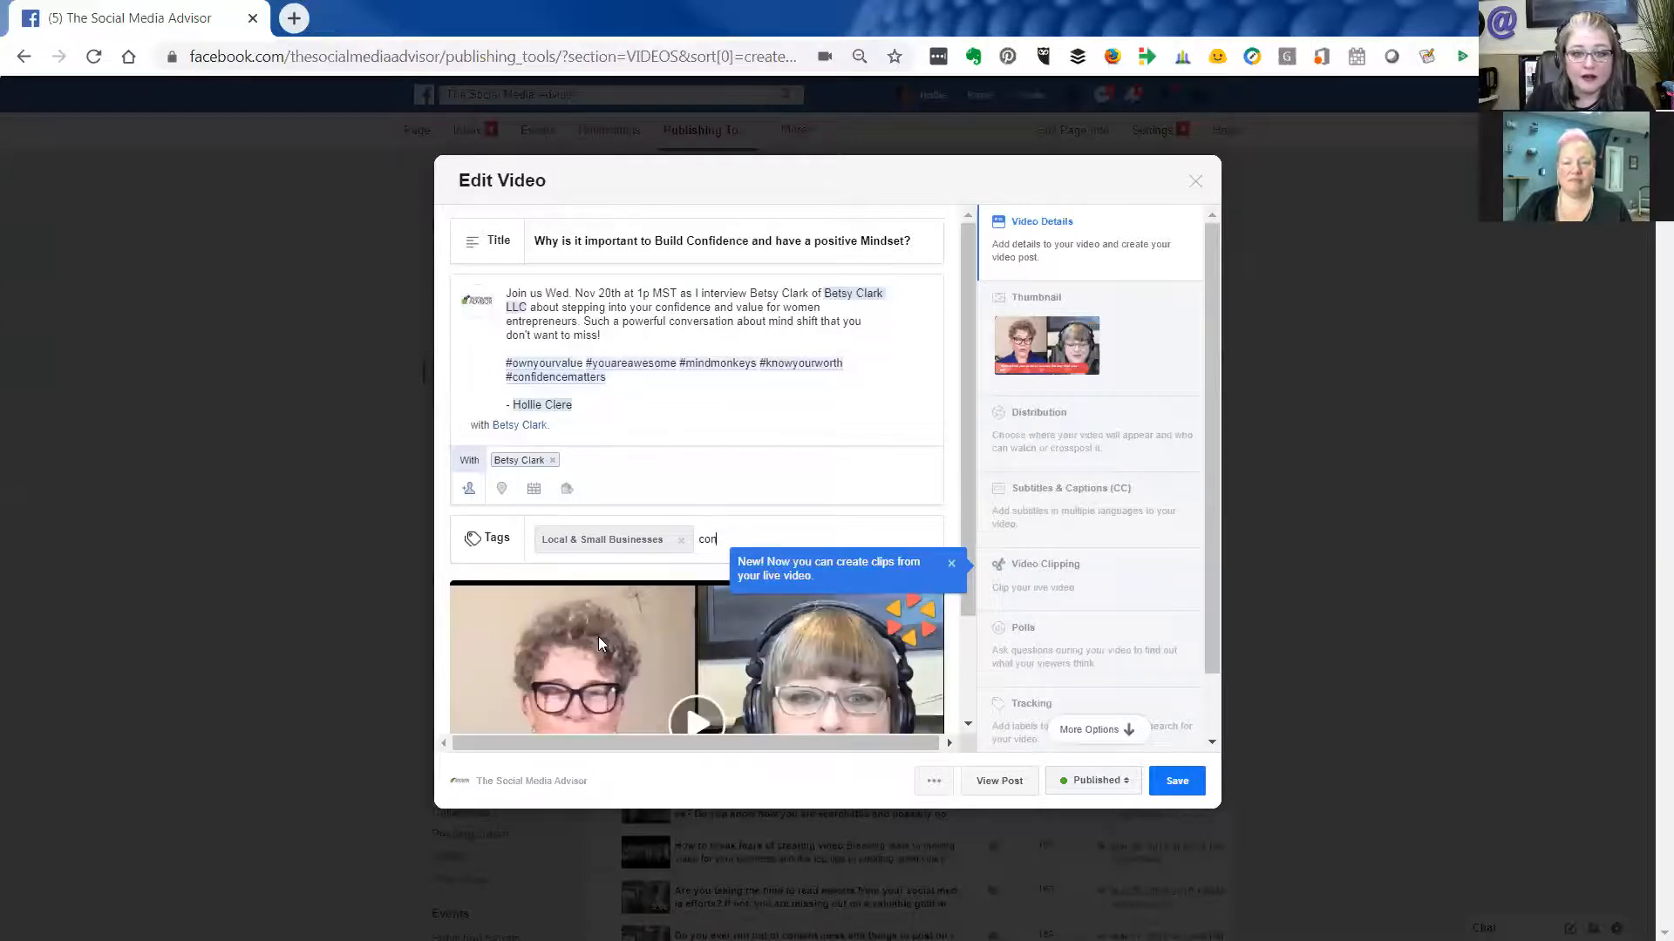
type("fidence")
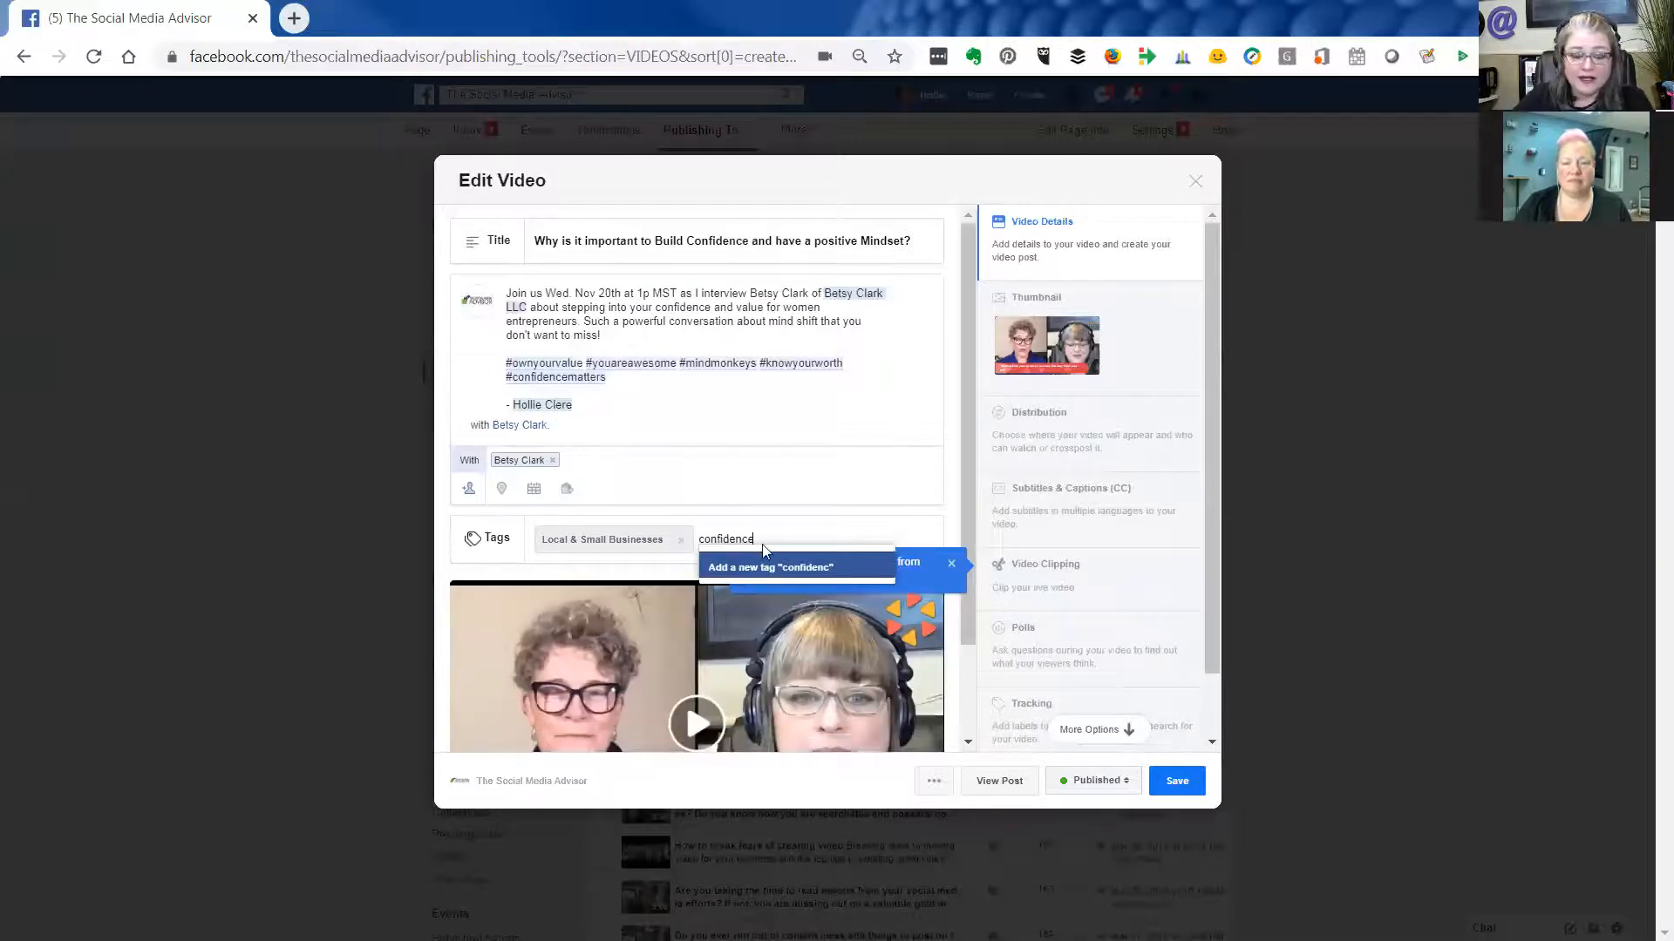
key("BackSpace")
key("BackSpace")
key("BackSpace")
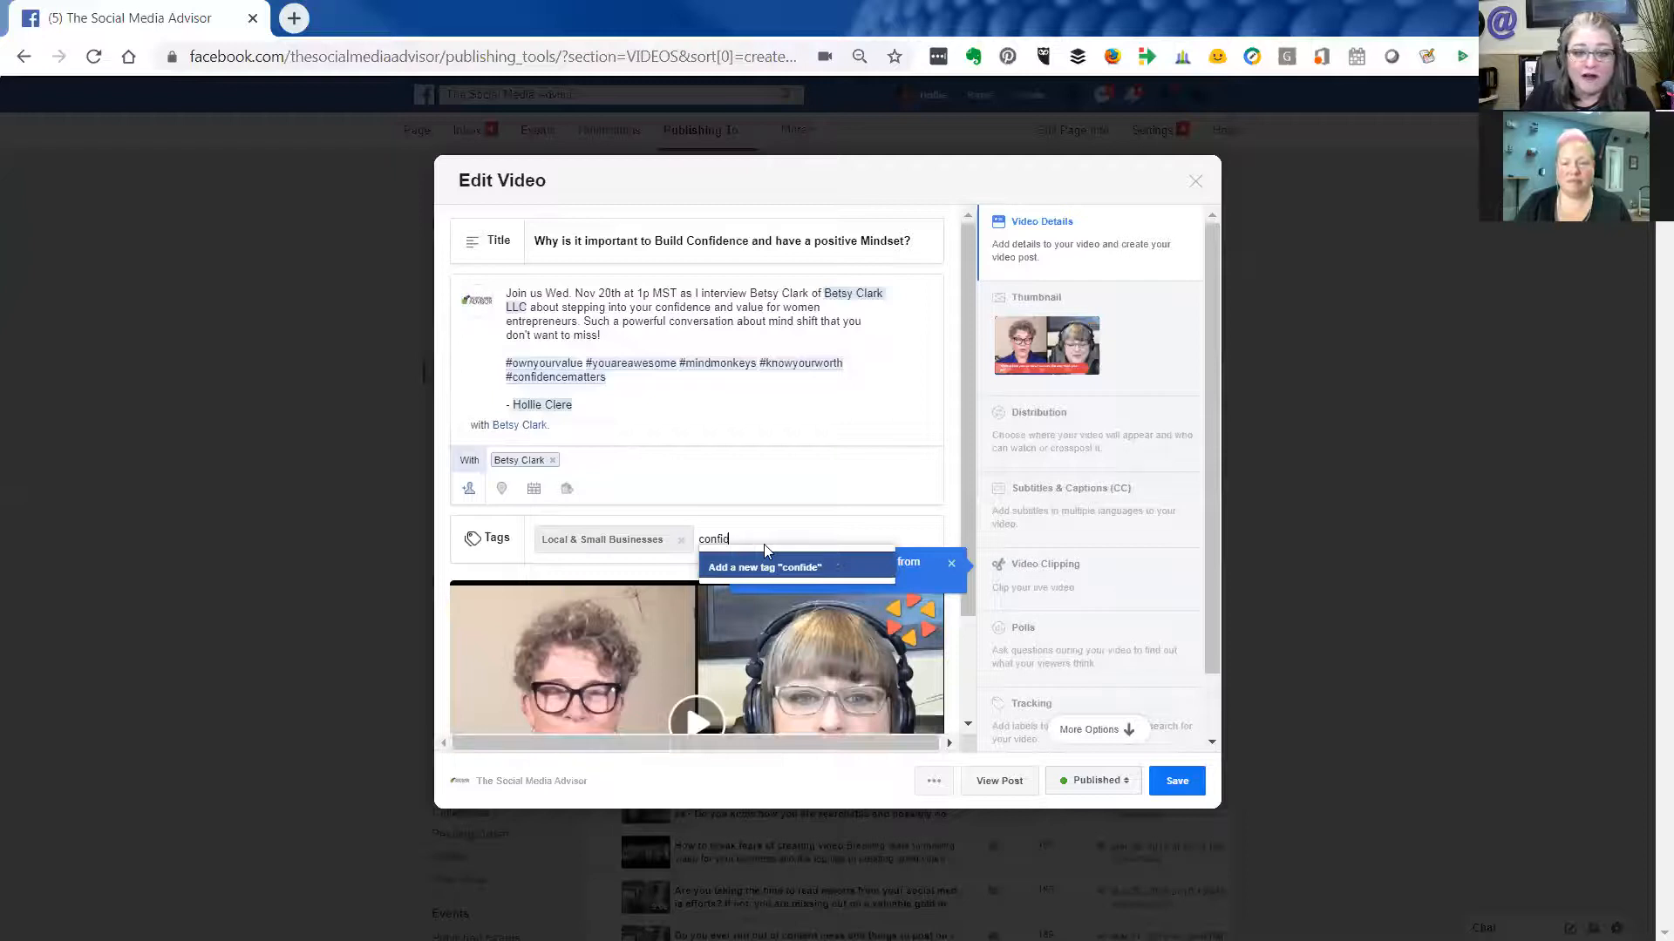
key("BackSpace")
key("BackSpace")
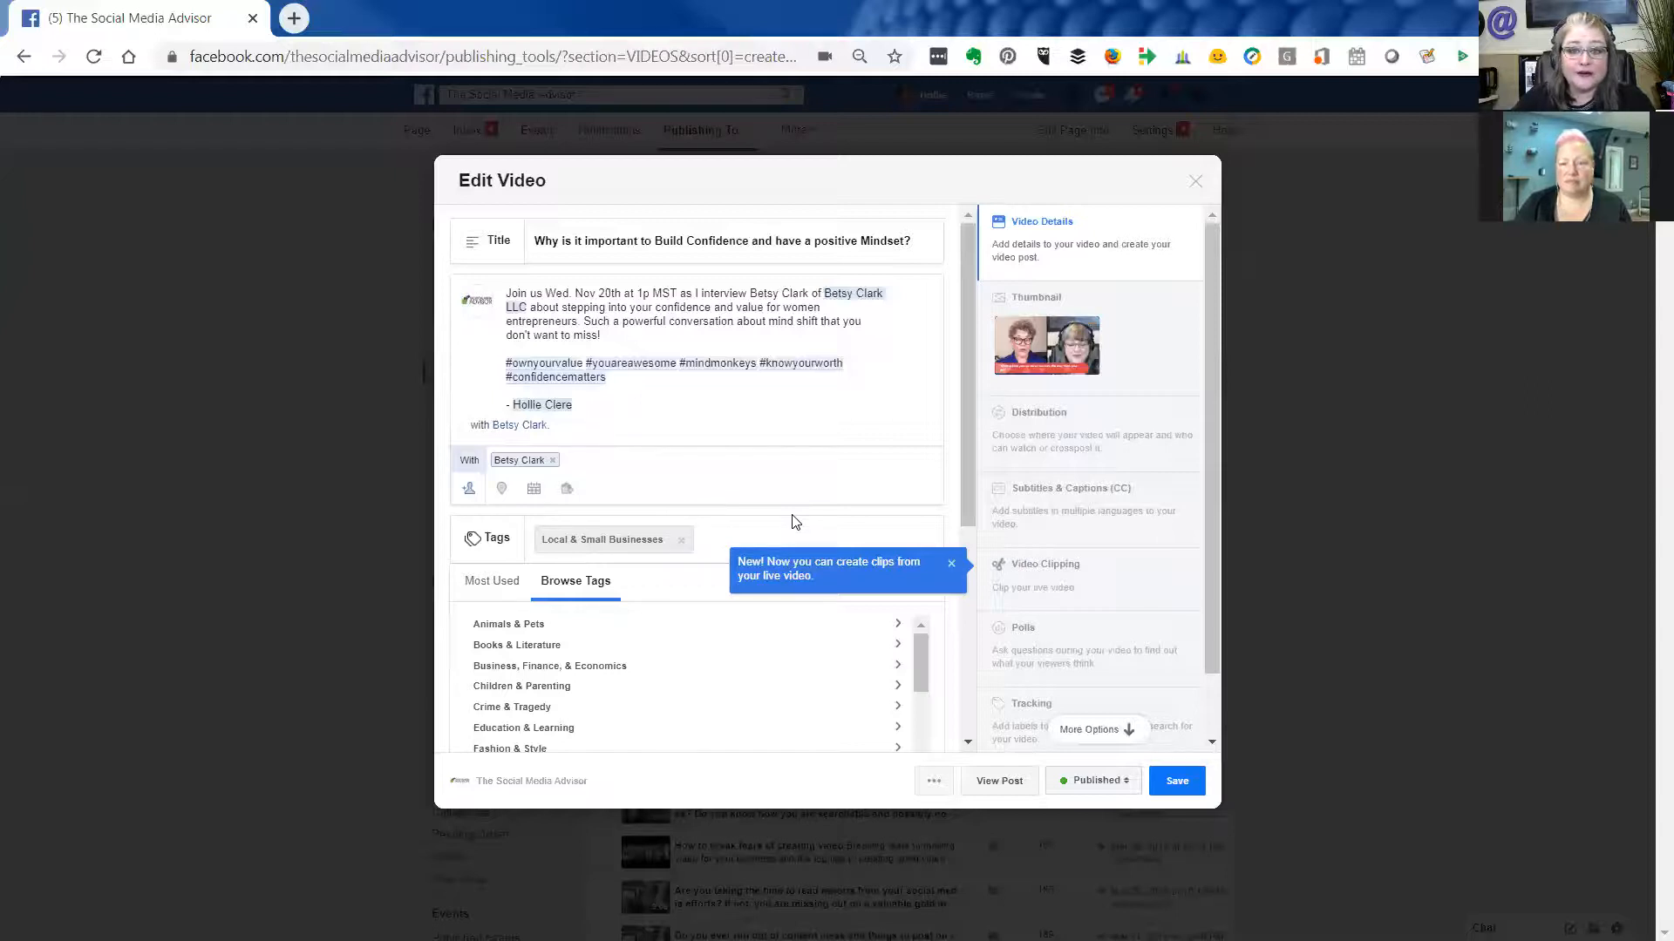
scroll(792, 522, "down", 3)
scroll(791, 520, "down", 3)
scroll(791, 520, "down", 2)
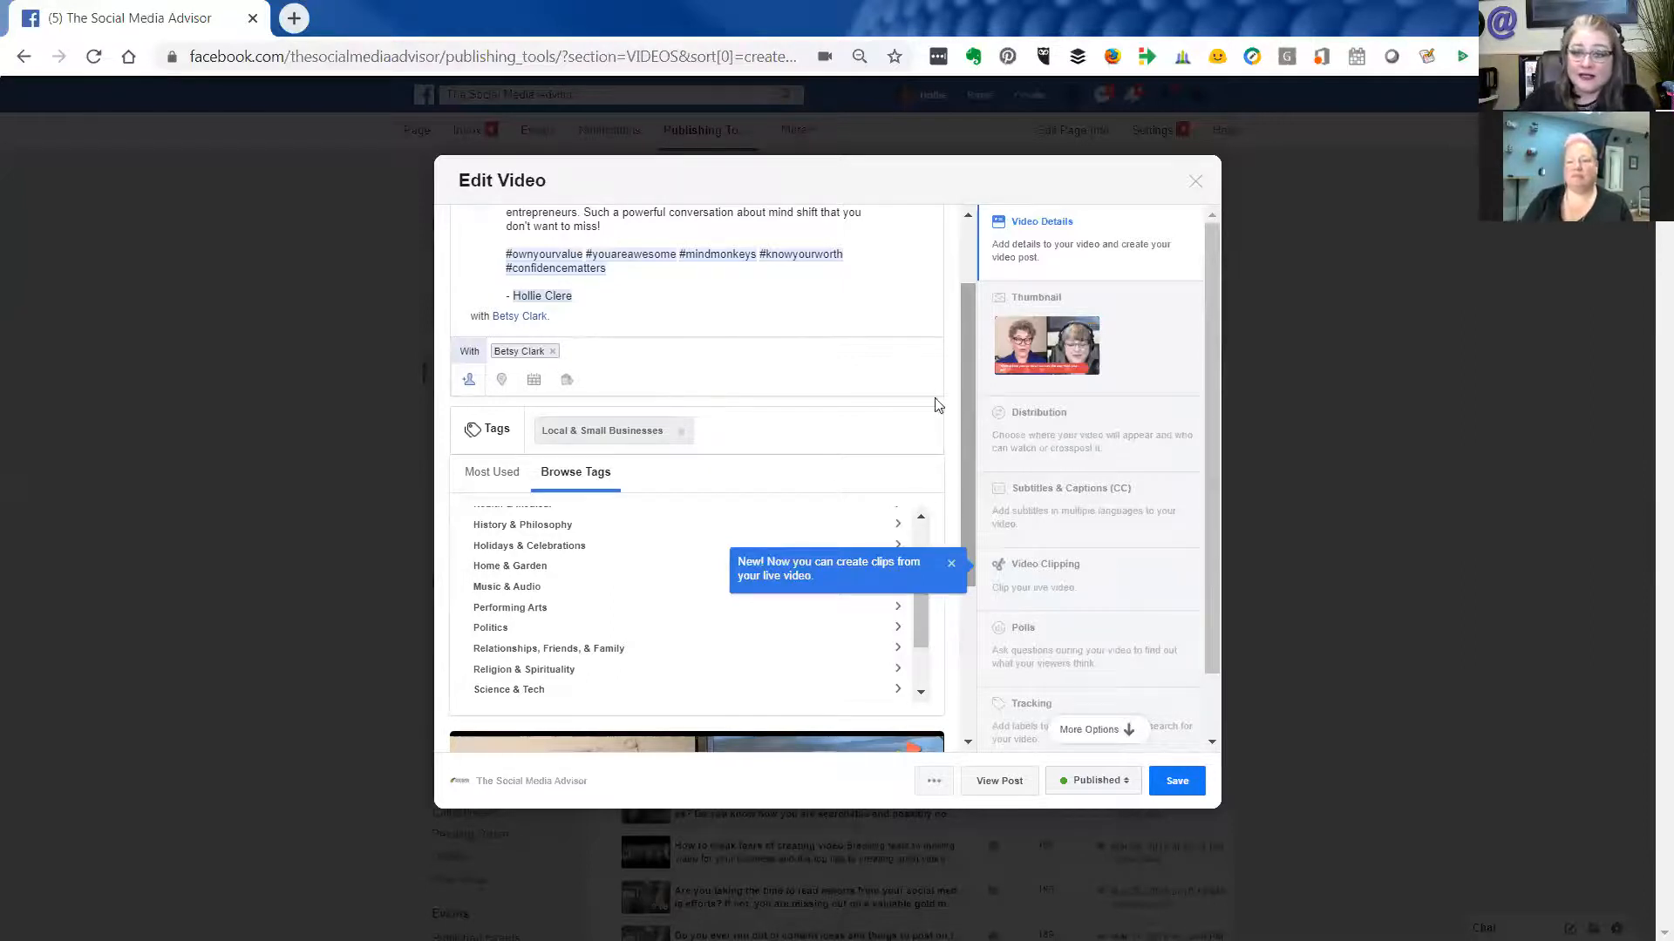
scroll(1089, 454, "down", 1)
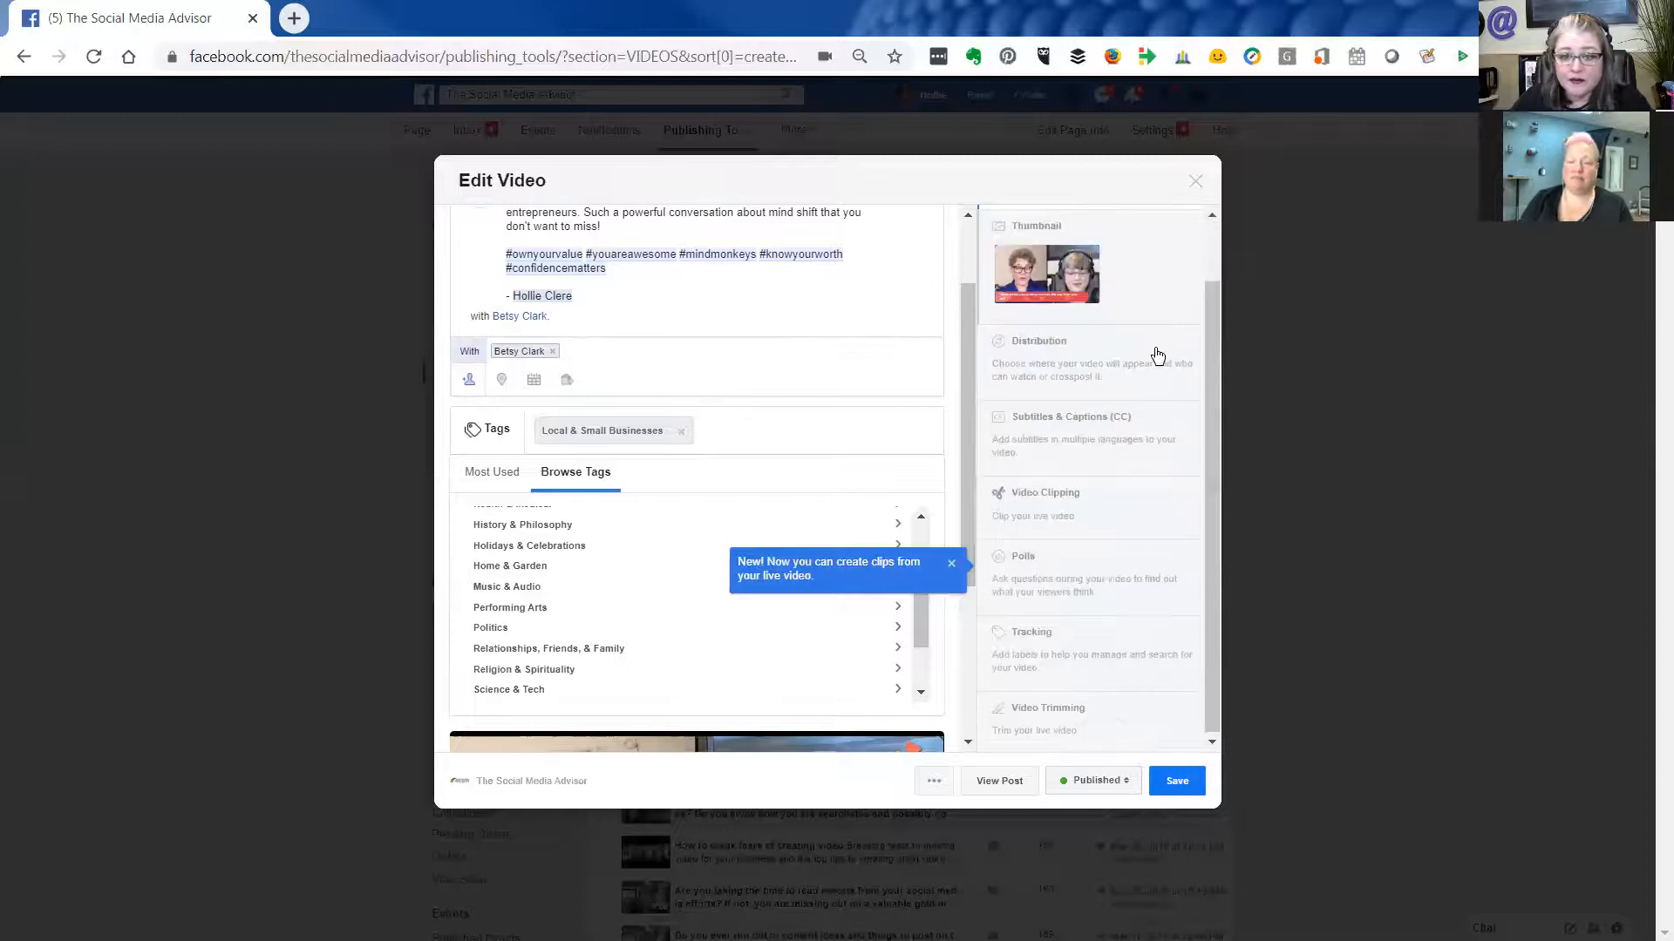
- Show the Subtitles & Captions settings listing the autogenerated English captions
left_click(1072, 433)
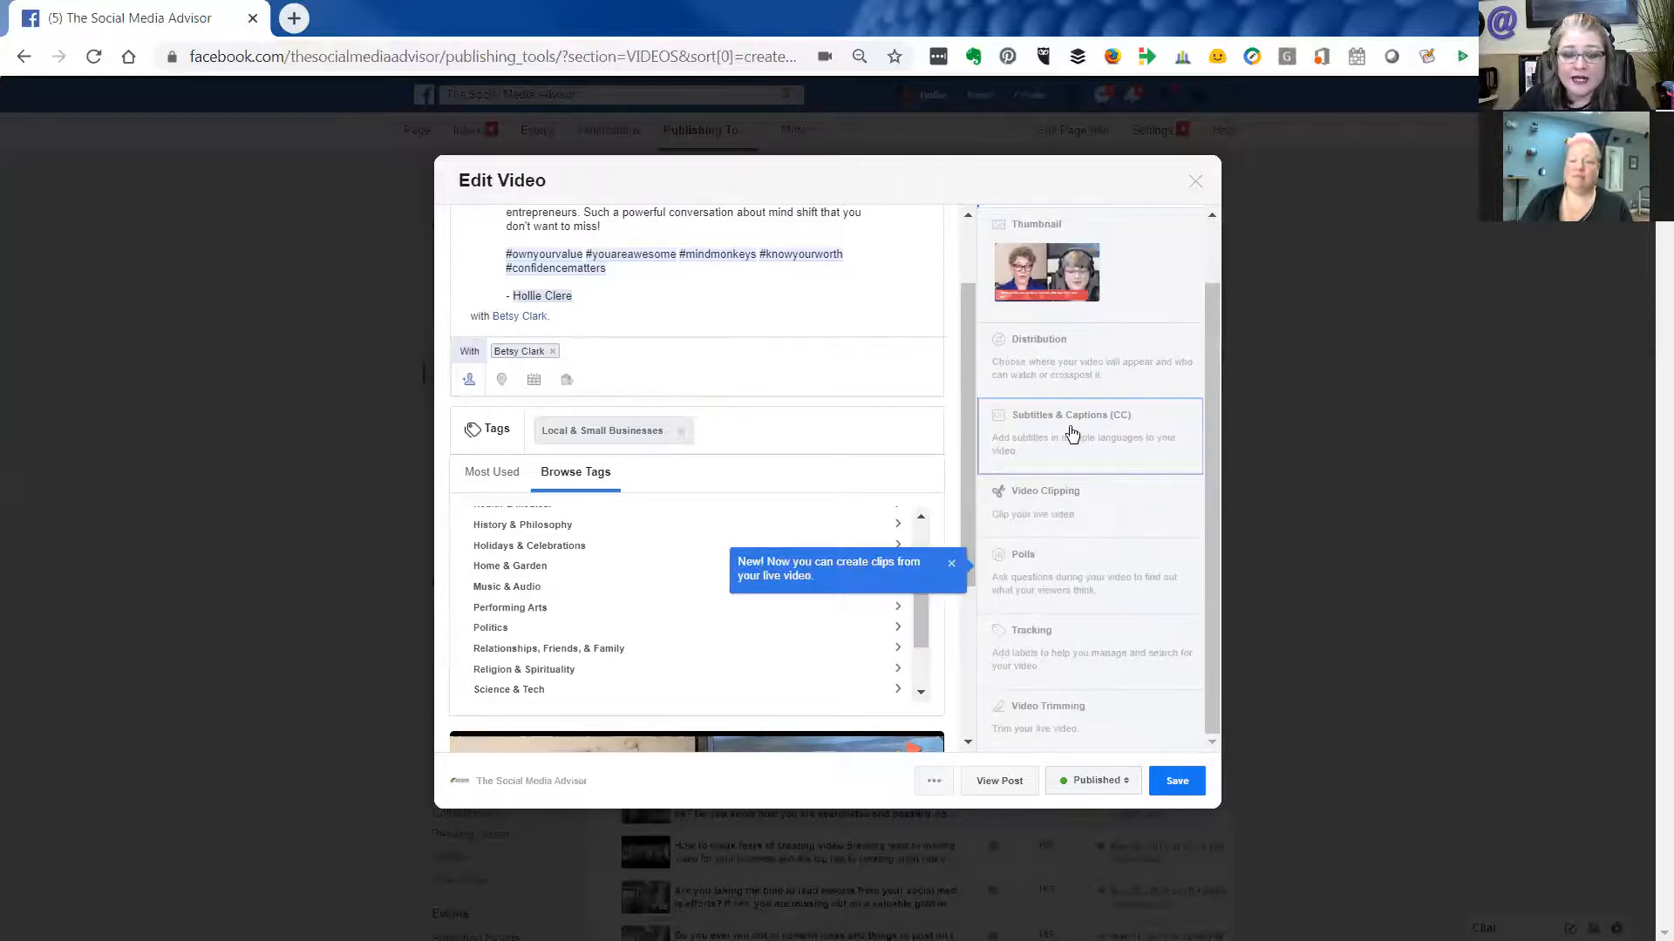
left_click(1073, 432)
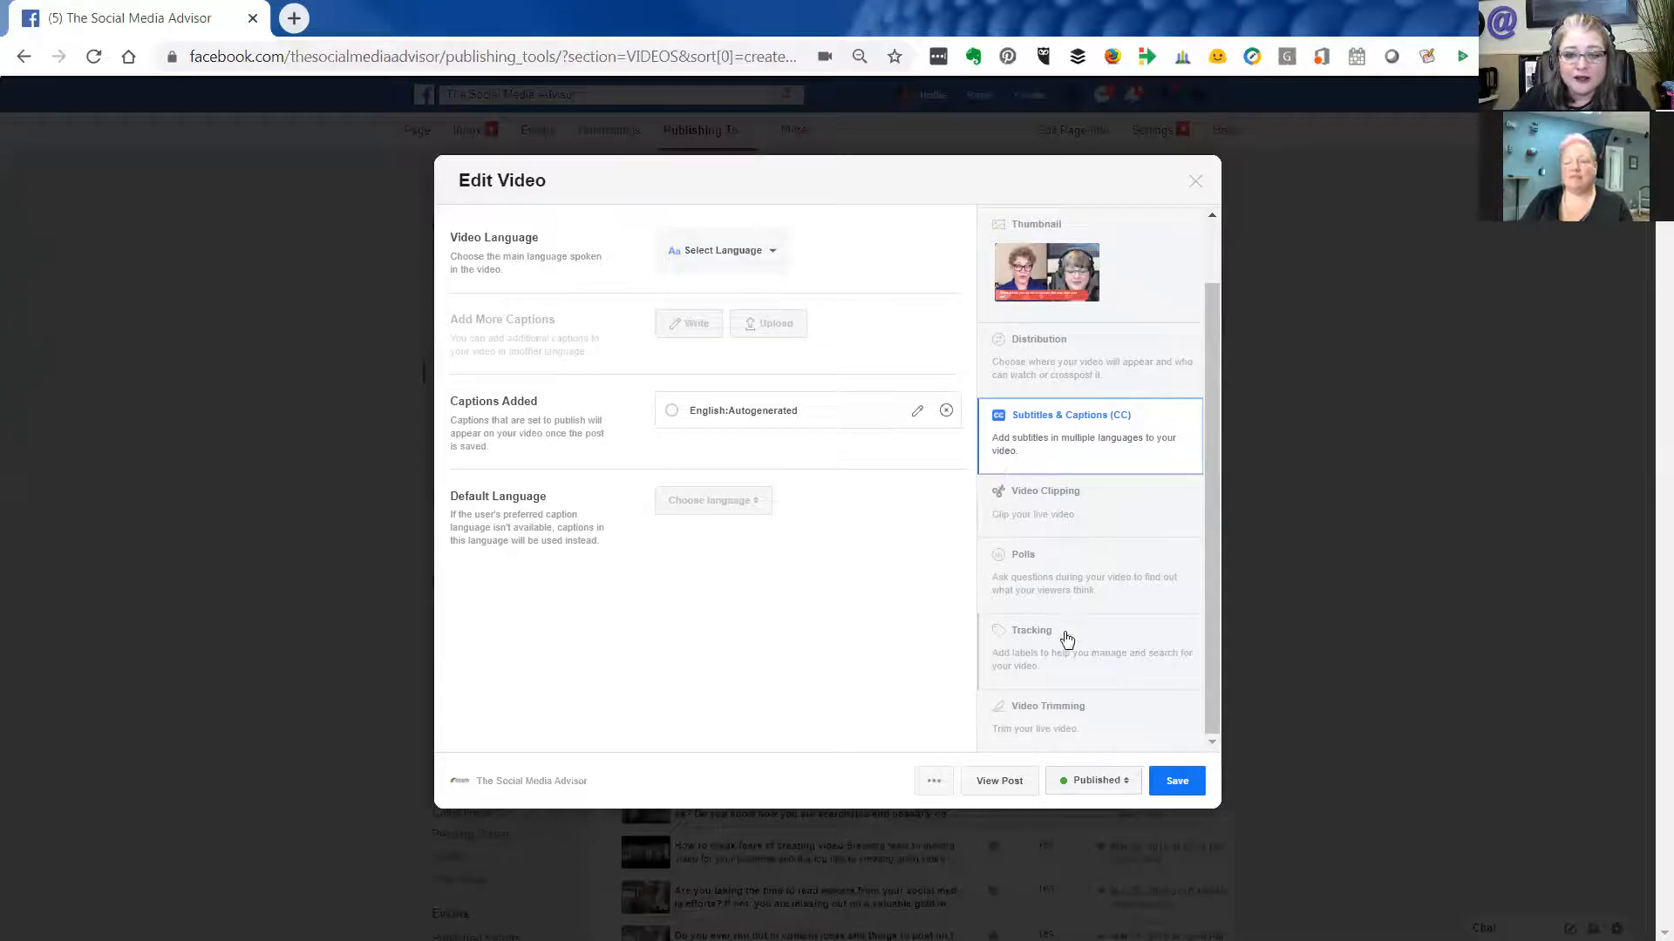
- Get the video's embed link, select the iframe code for copying, and close the Embed Video dialog
left_click(937, 783)
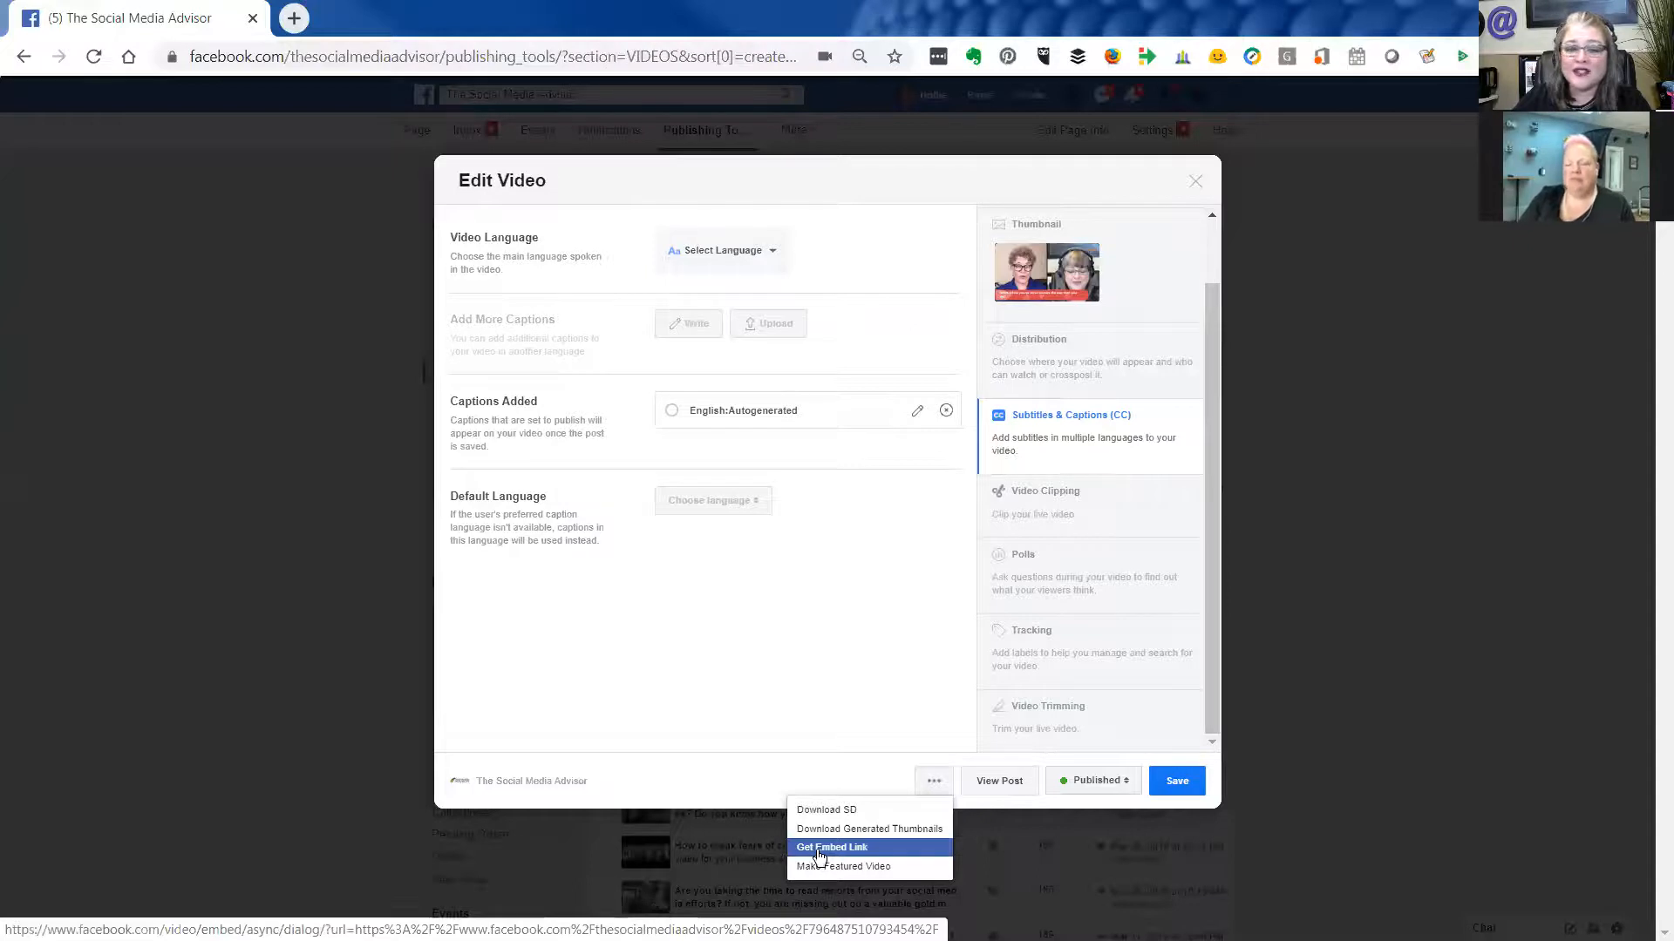
left_click(831, 847)
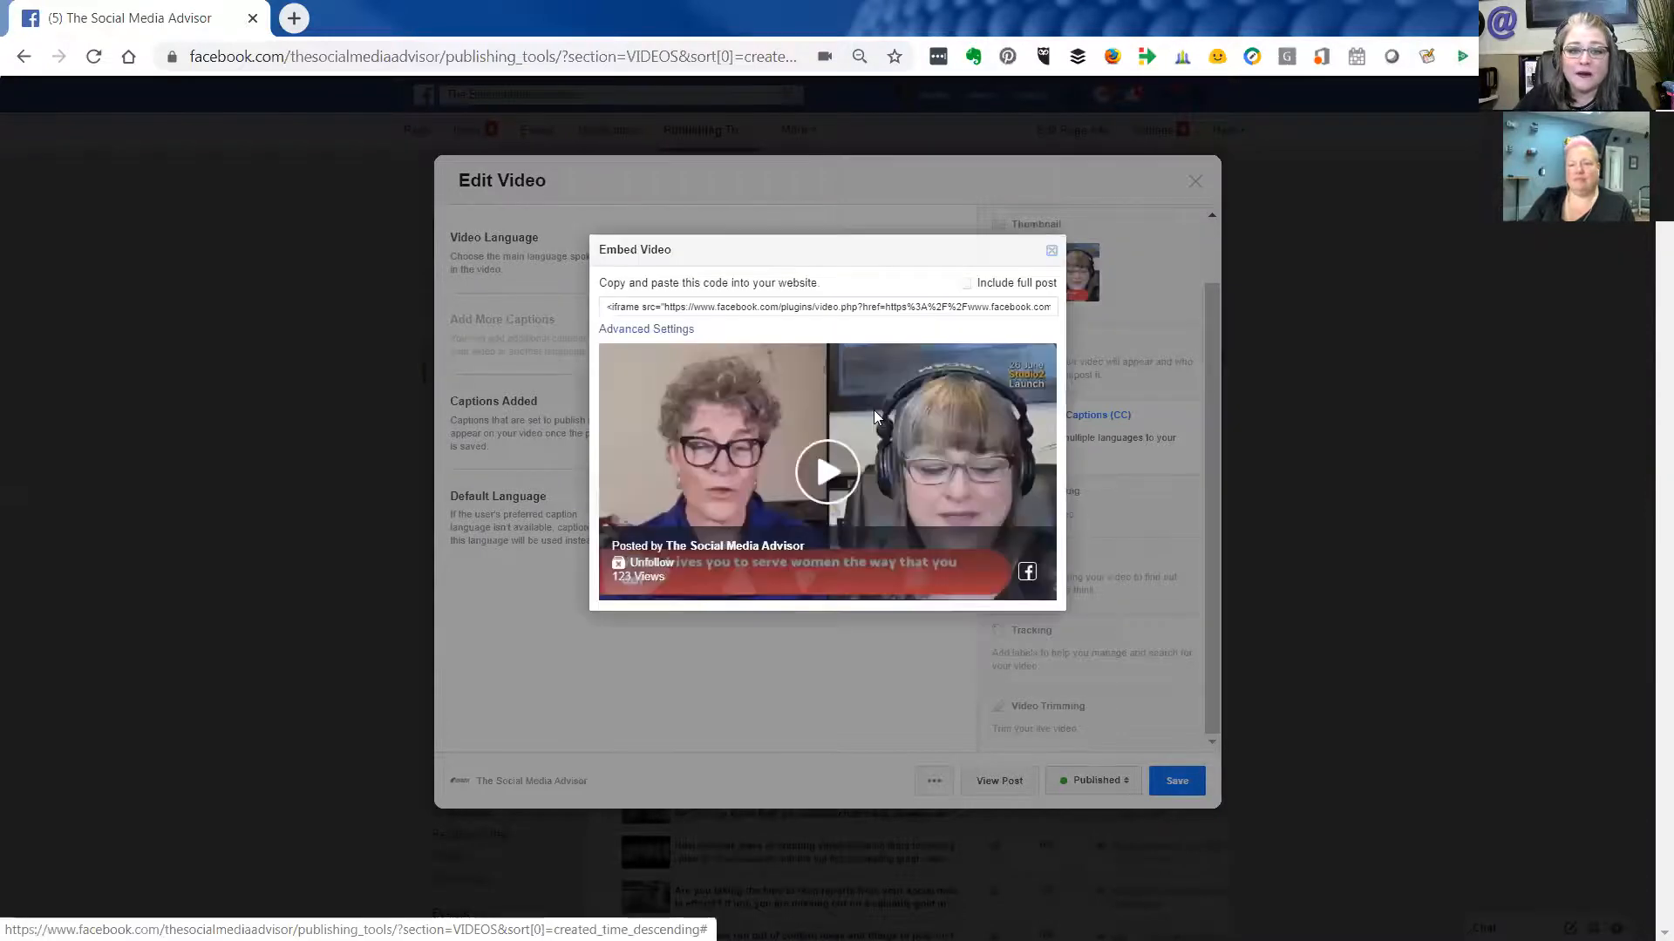
left_click(615, 307)
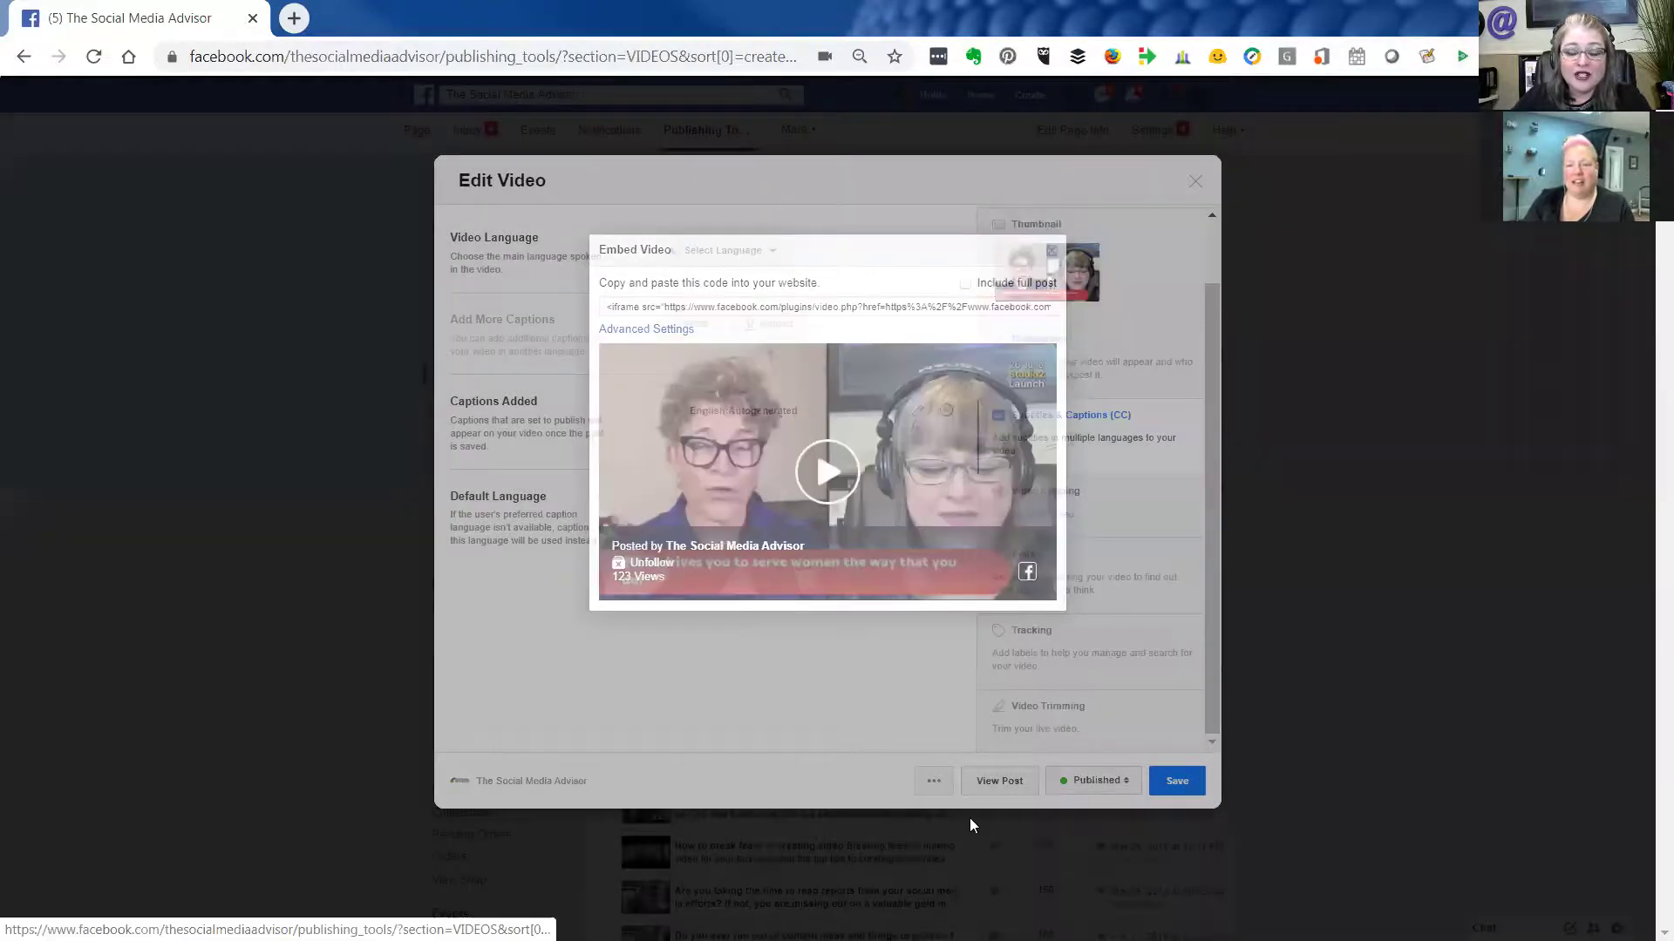
left_click(1055, 255)
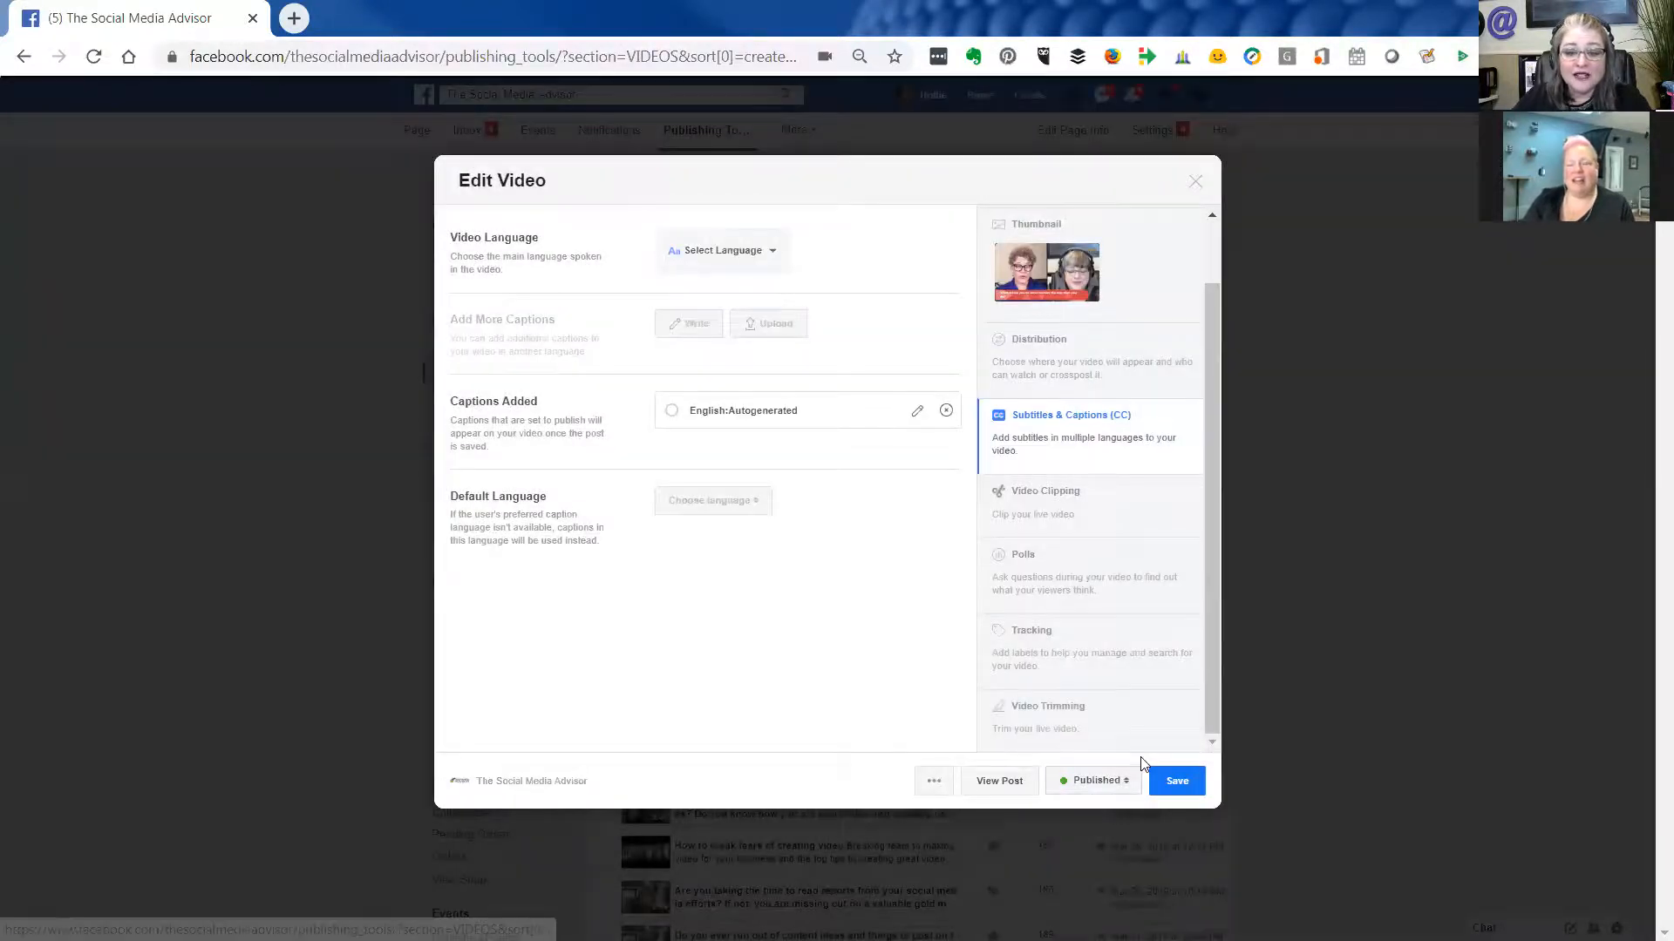
- Attempt to save the edits, continue past the tag permission error, and close Edit Video
left_click(1178, 785)
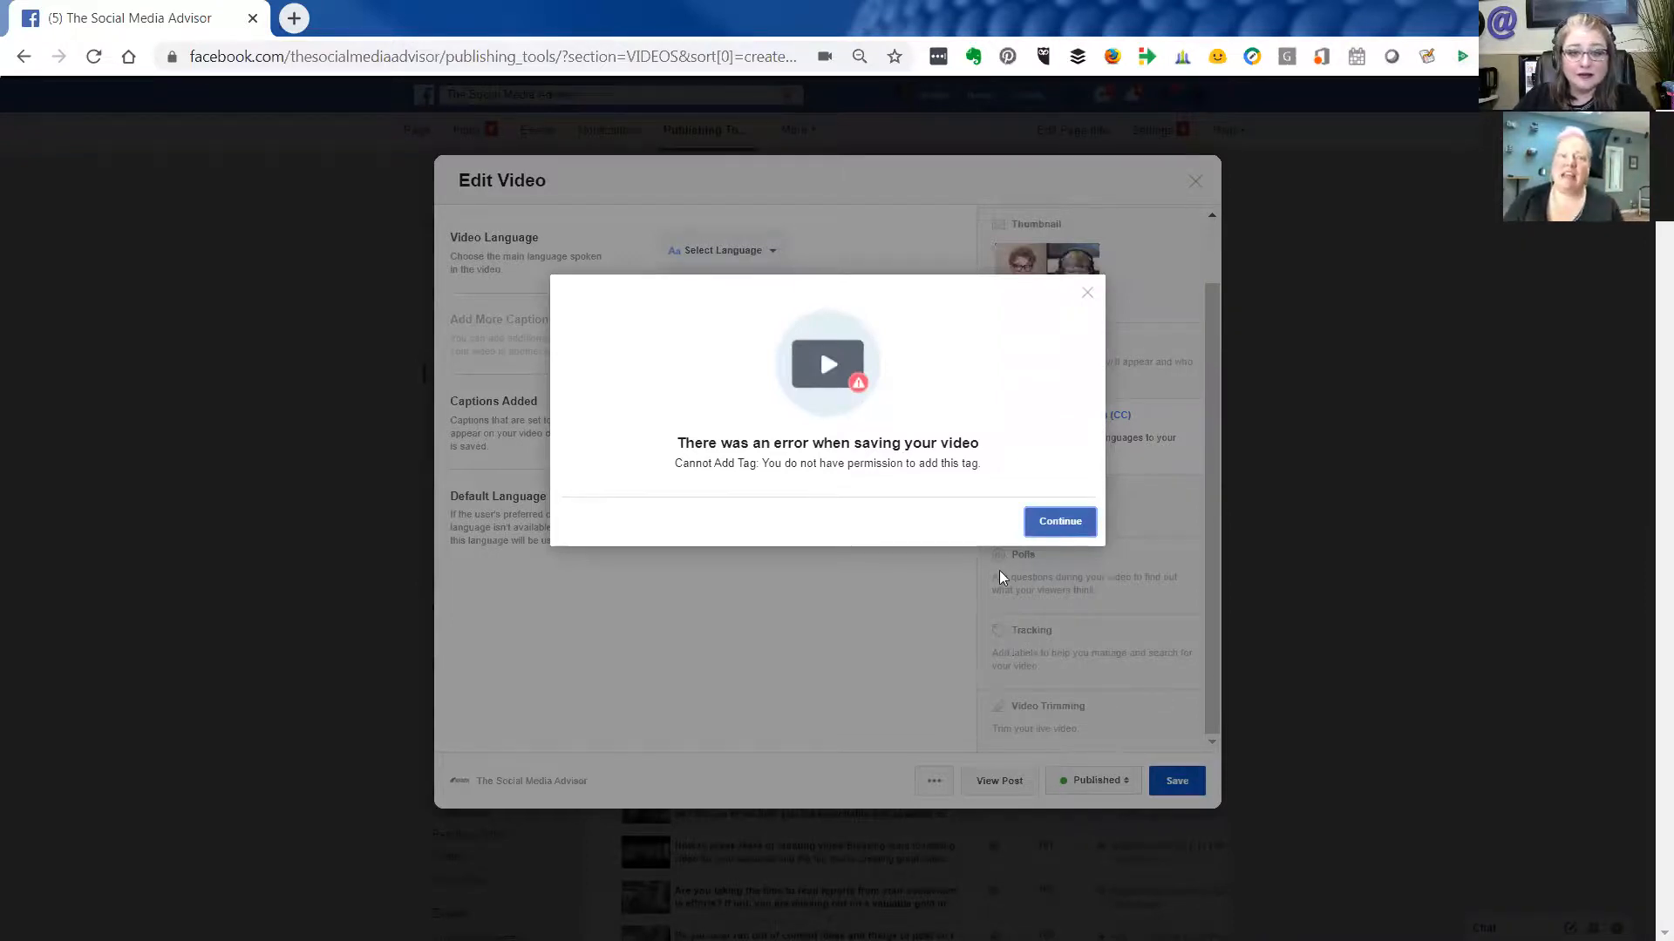
left_click(1058, 522)
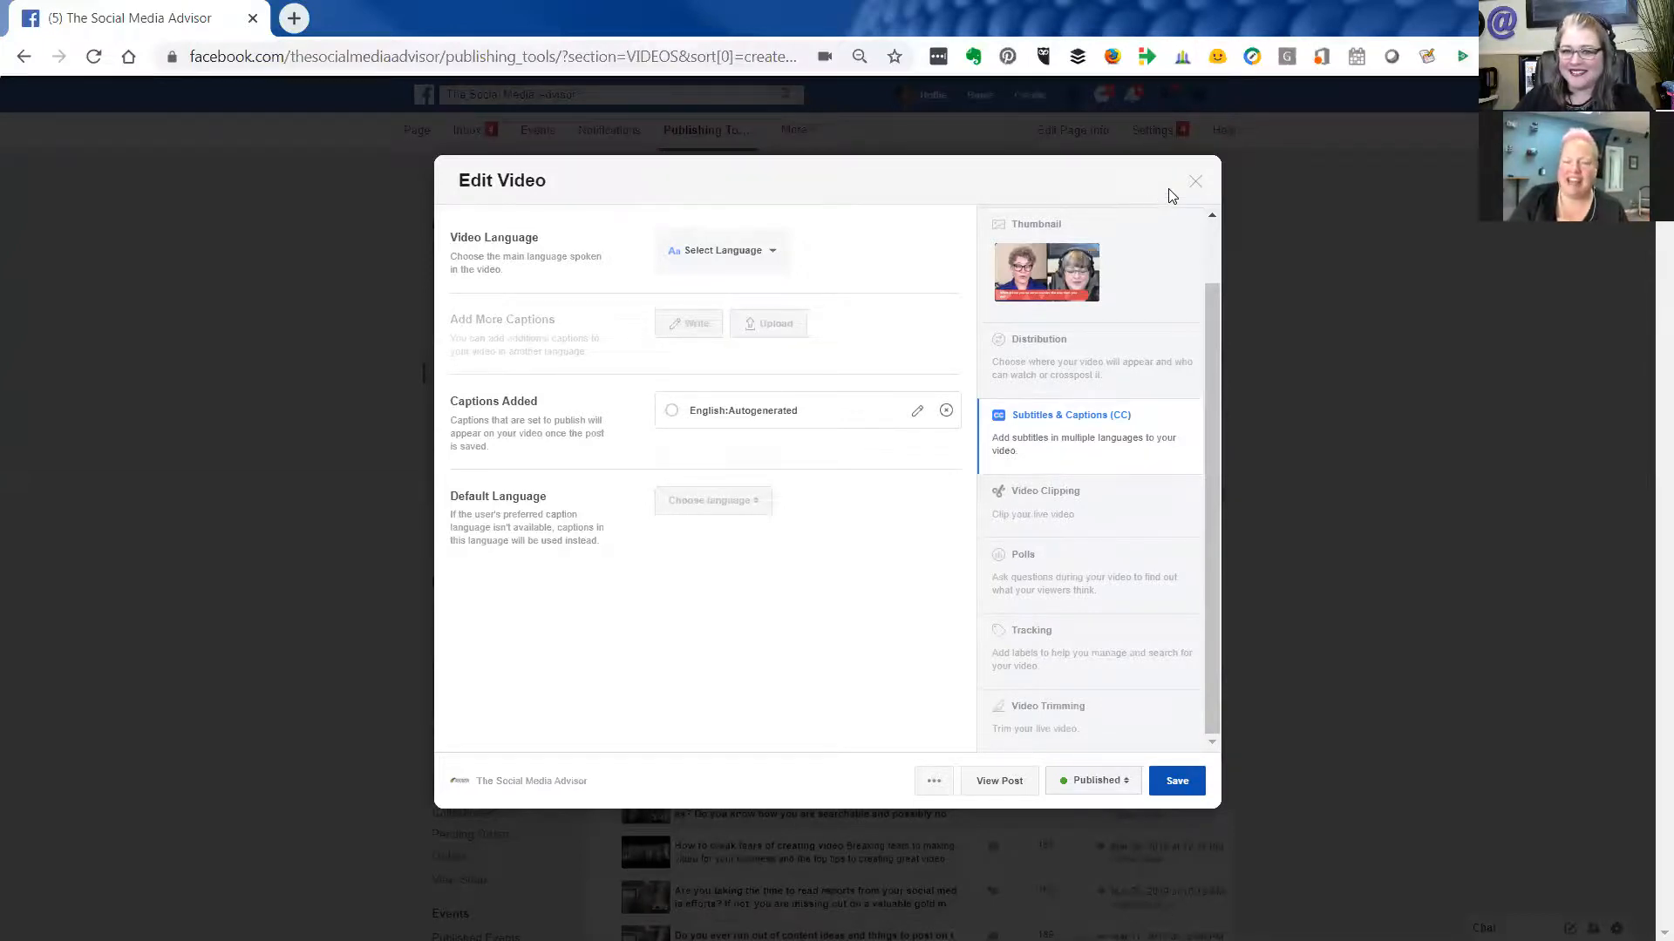
left_click(1196, 187)
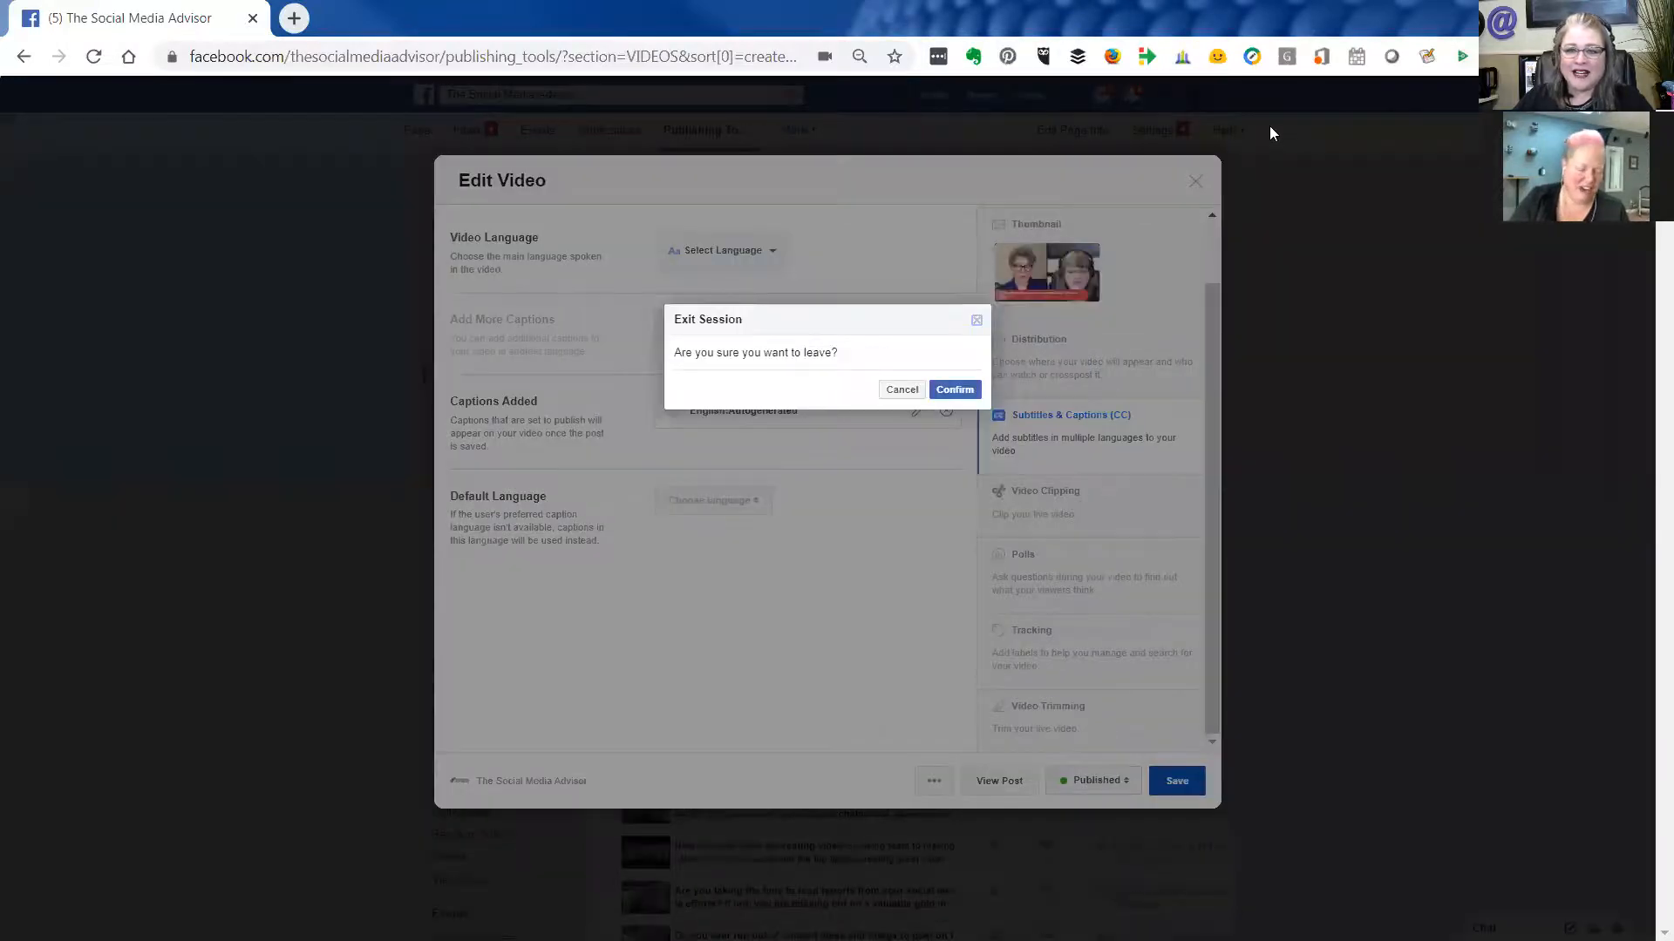